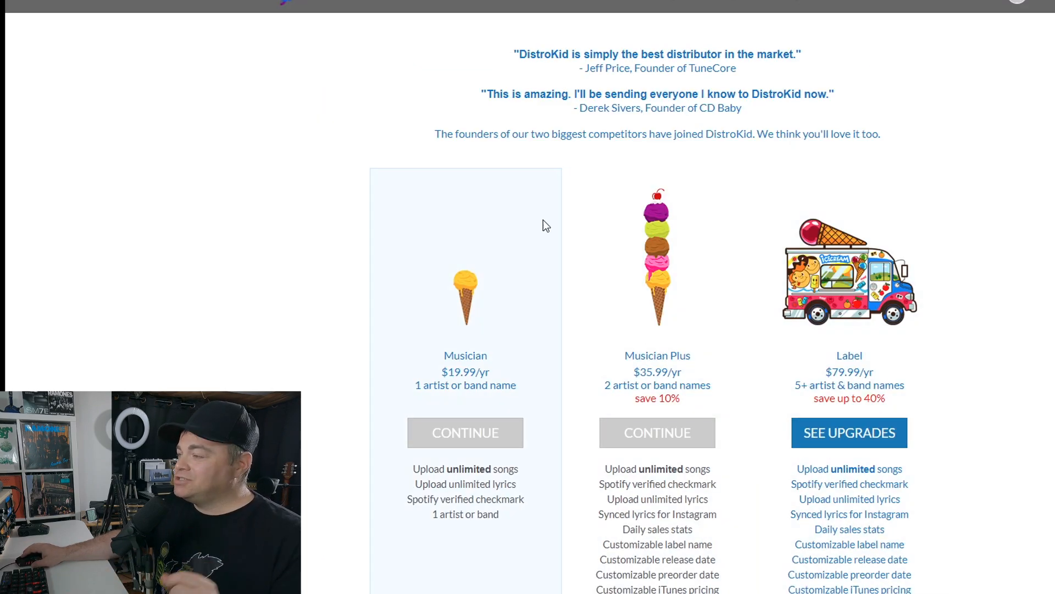
# Step: Leave the pricing plans page and open the form for uploading new music
pyautogui.click(287, 3)
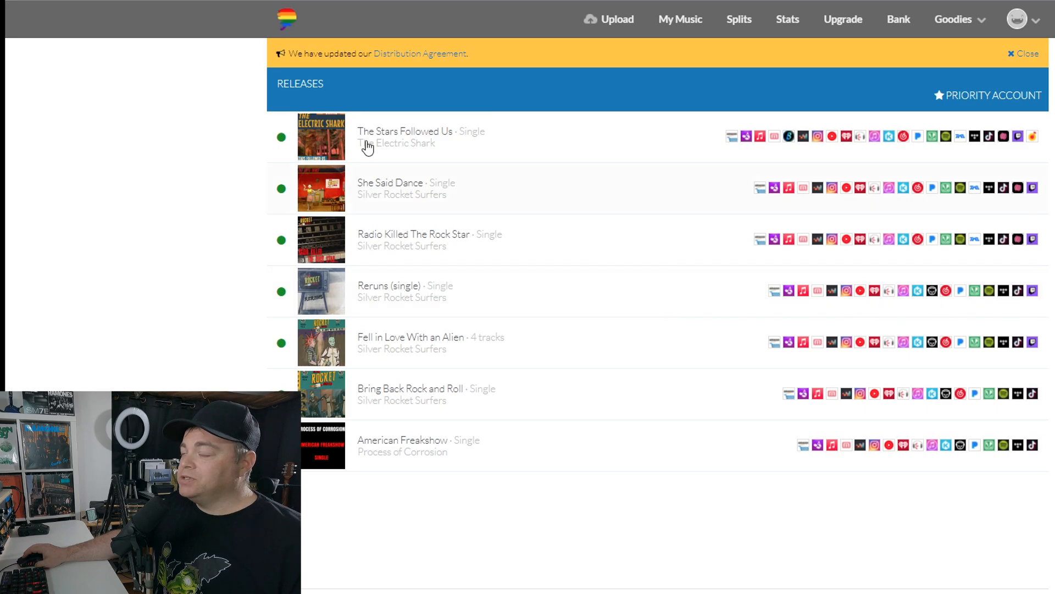
pyautogui.click(603, 23)
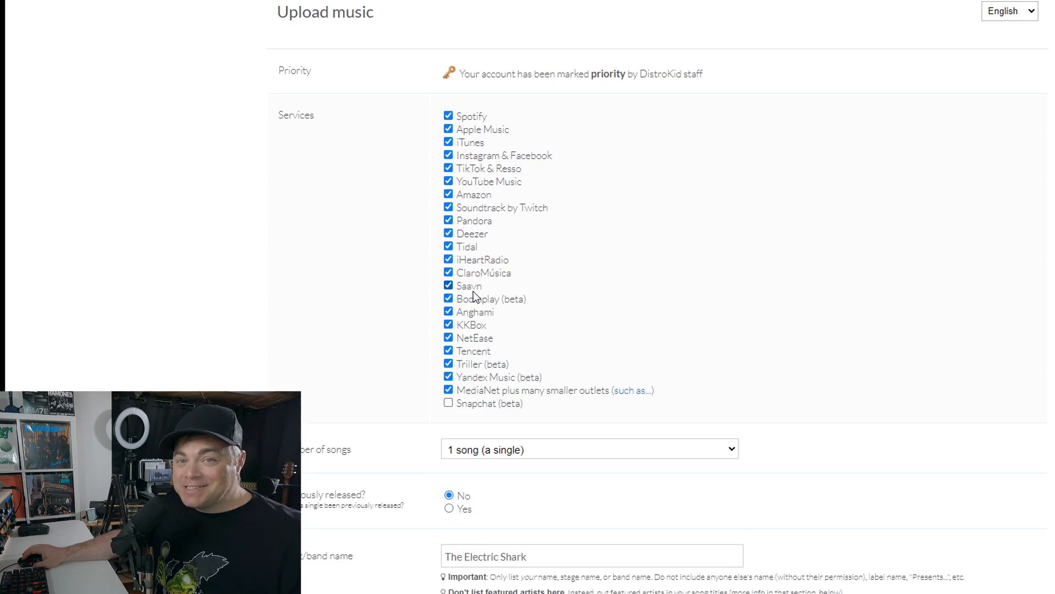
# Step: Set the album cover to the image file the-electric-shark-song-of-the-creepers-cover from the Song Of The Creepers folder
pyautogui.scroll(-2, 344, 394)
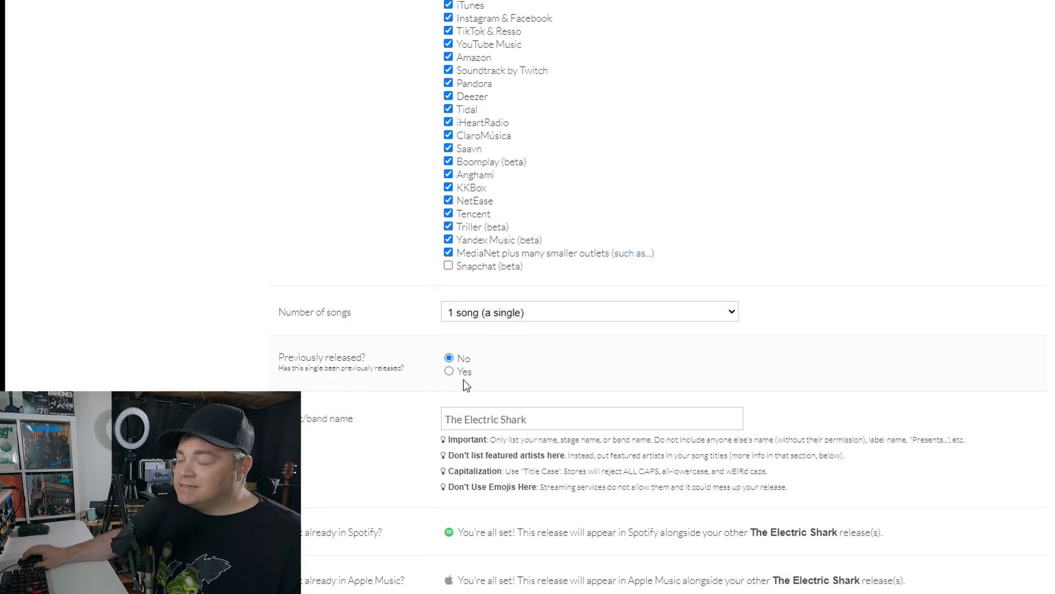
pyautogui.scroll(-3, 426, 396)
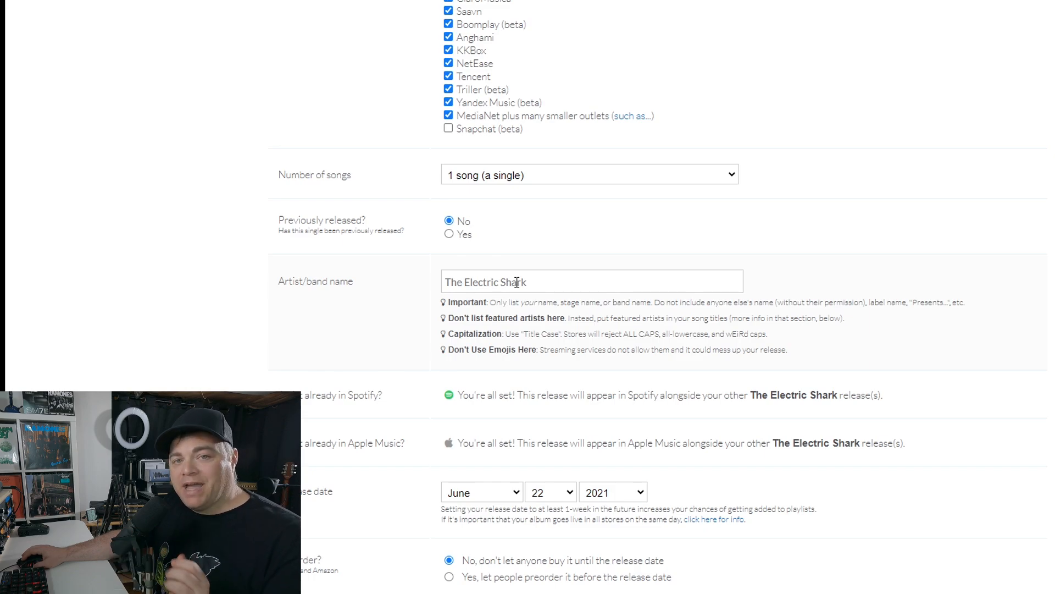
pyautogui.scroll(-3, 375, 274)
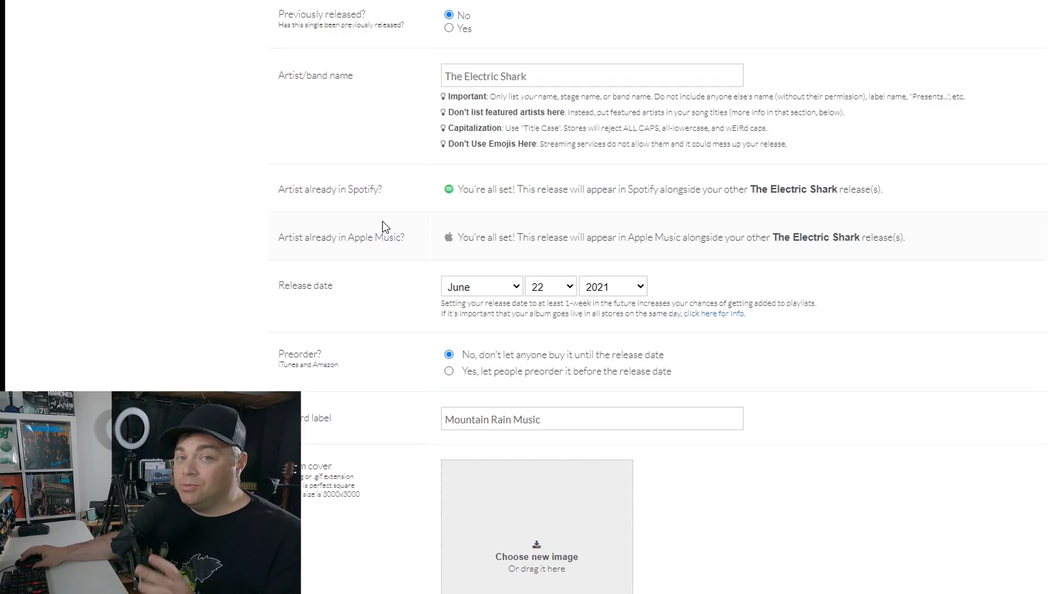
pyautogui.scroll(-2, 383, 222)
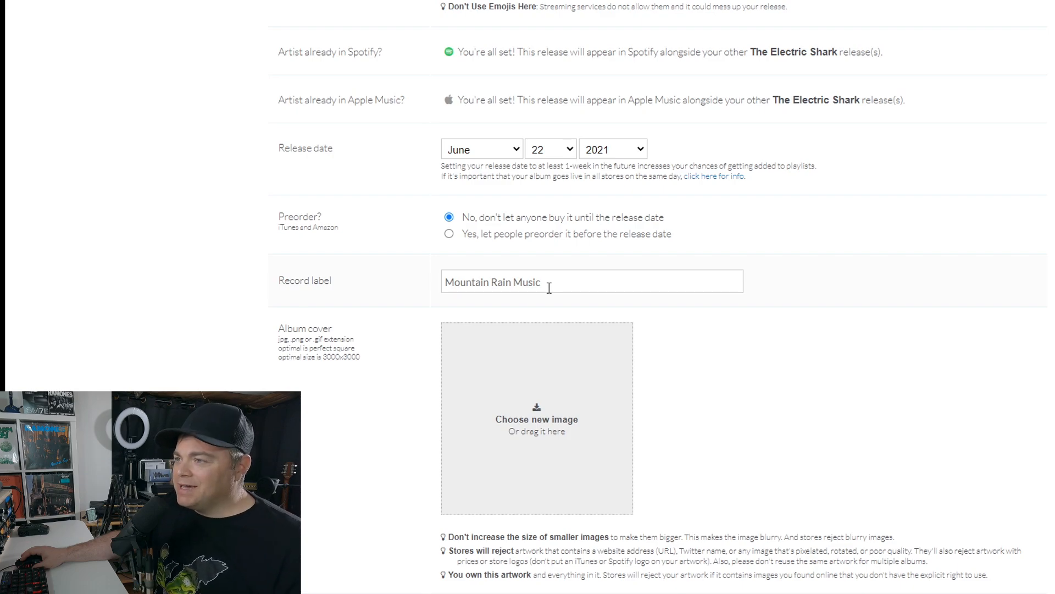
pyautogui.scroll(-3, 318, 370)
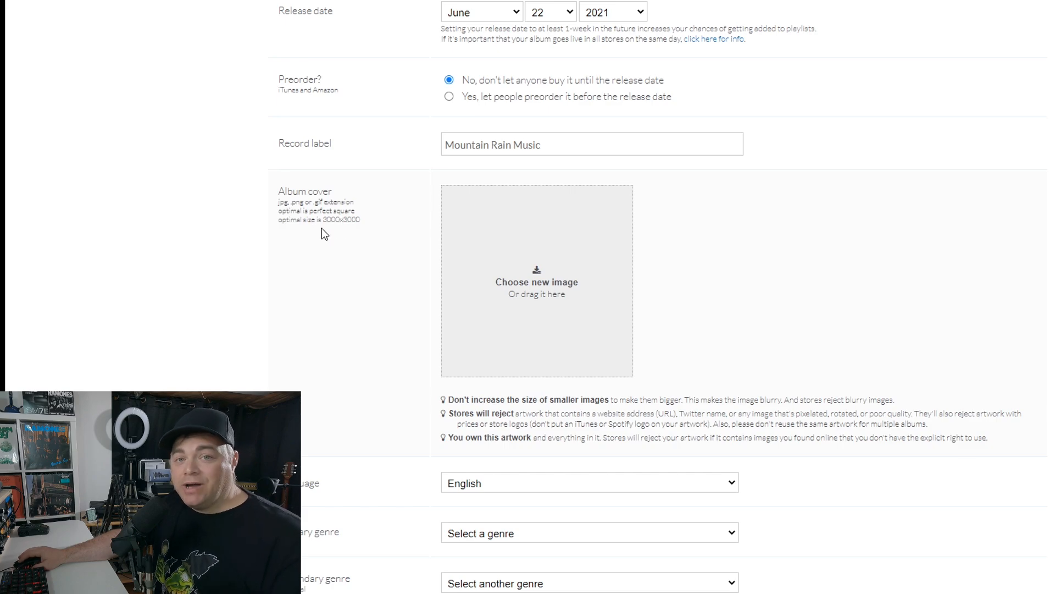
pyautogui.click(542, 286)
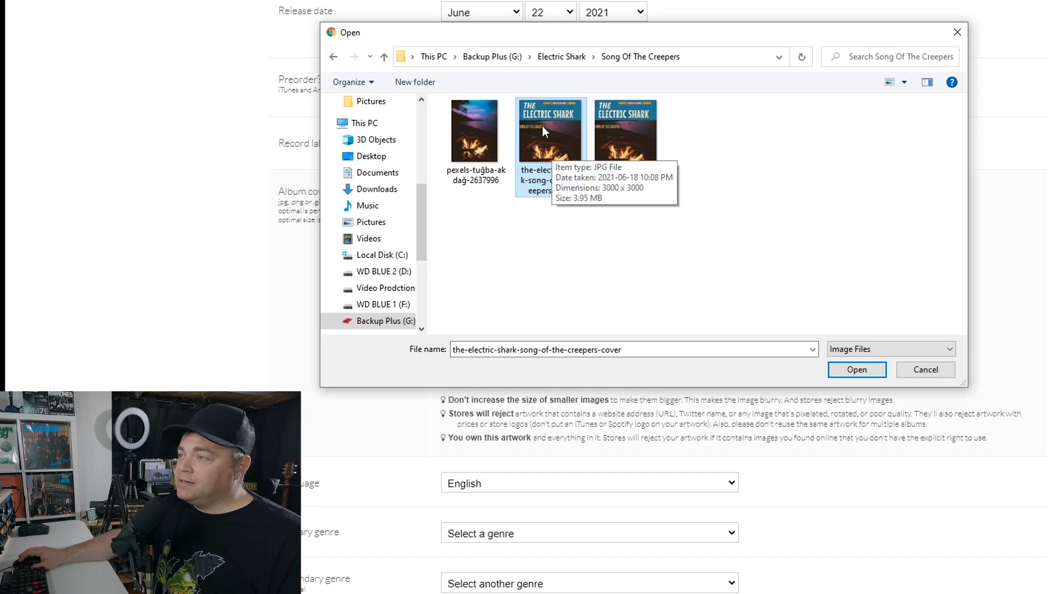
pyautogui.doubleClick(559, 153)
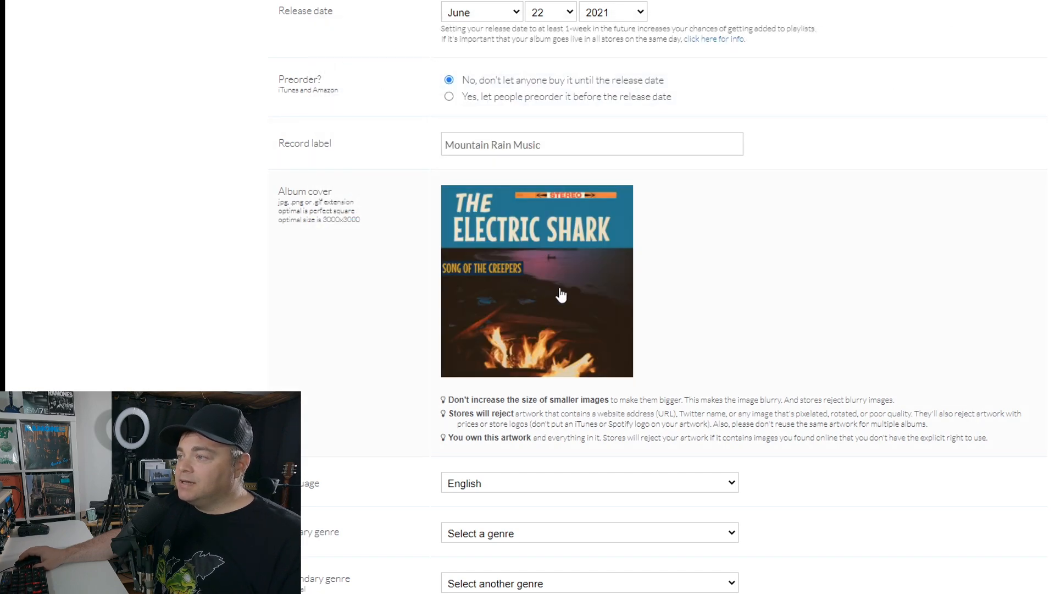
# Step: Set the primary genre to Folk and the secondary genre to Alternative, and title track 1 "Song Of The Creepers"
pyautogui.scroll(-2, 386, 333)
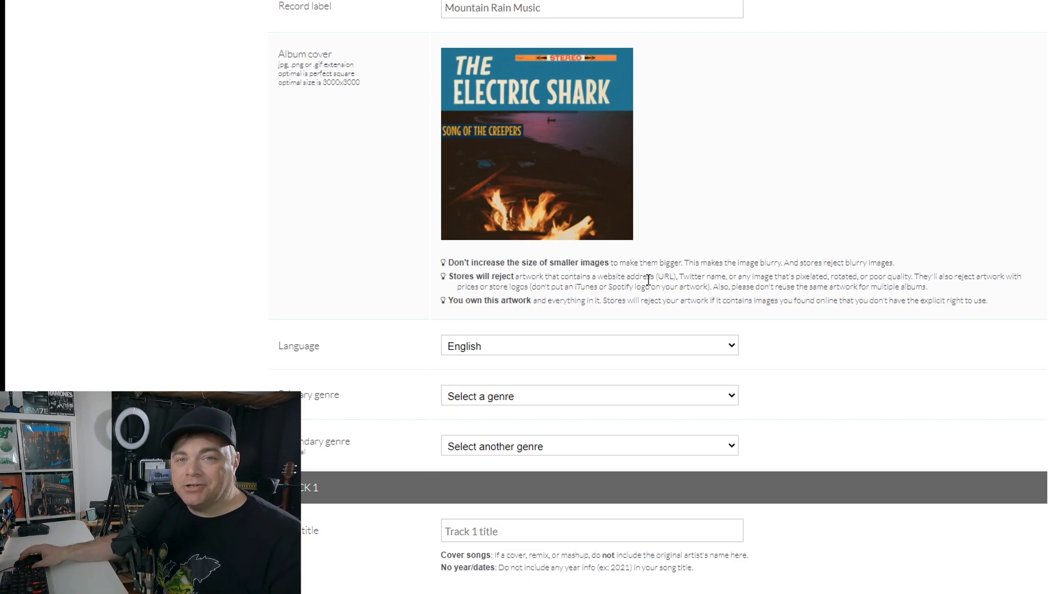
pyautogui.scroll(-3, 396, 183)
pyautogui.click(566, 209)
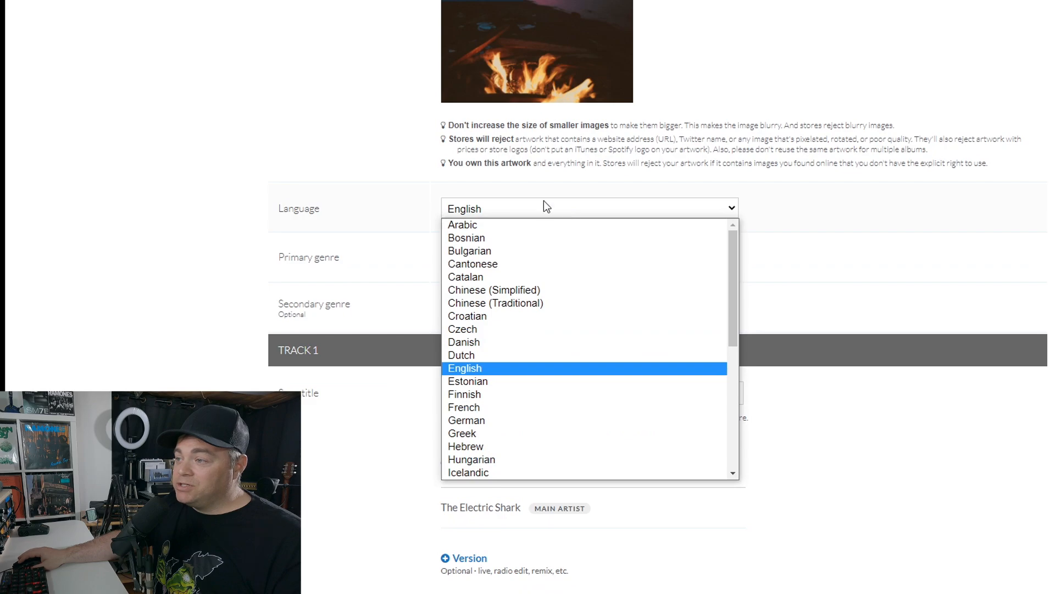
pyautogui.click(289, 180)
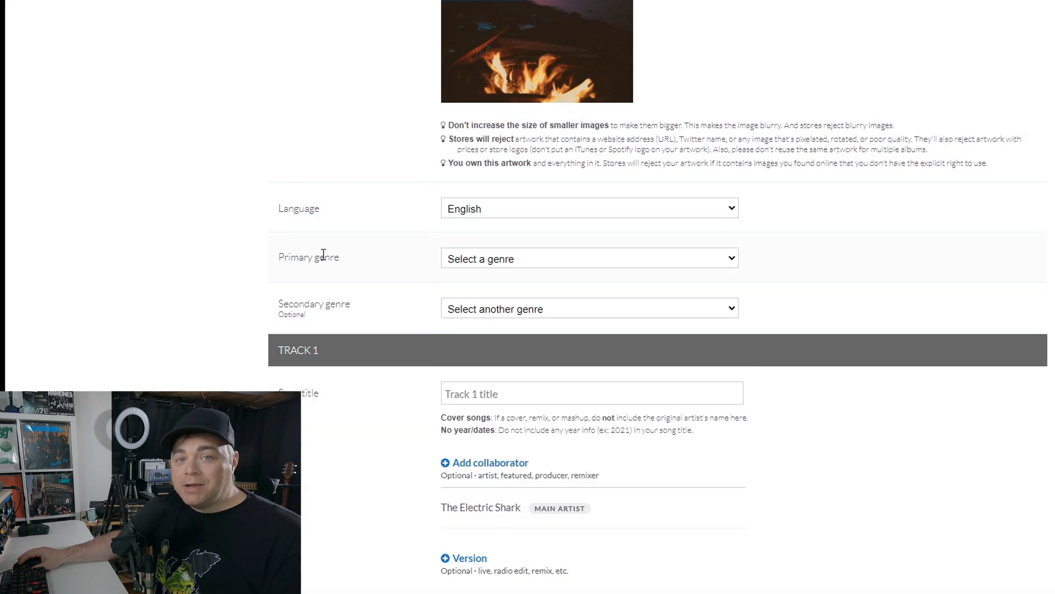
pyautogui.click(527, 259)
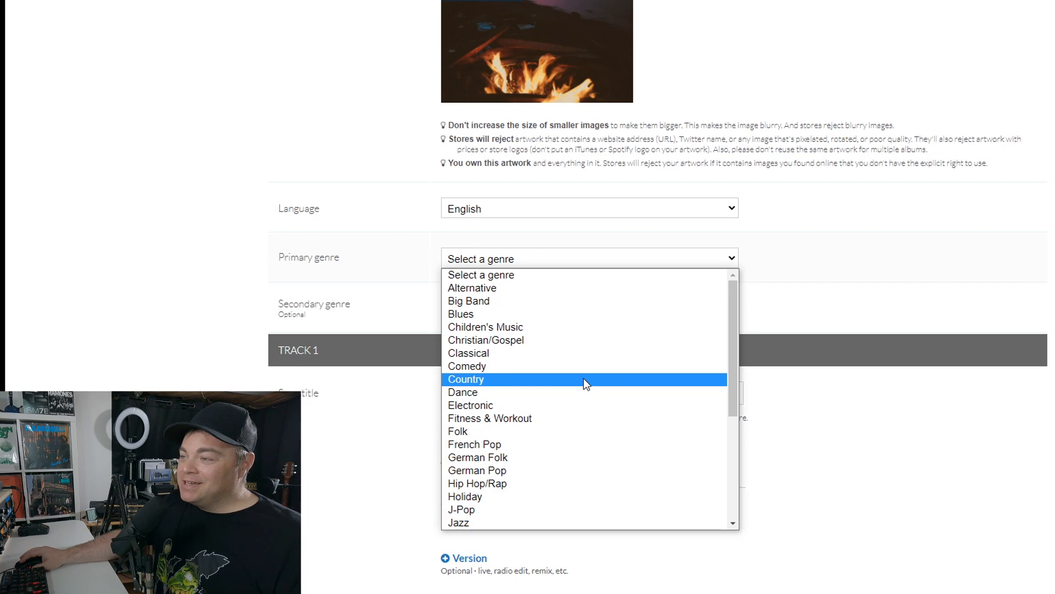
pyautogui.click(506, 431)
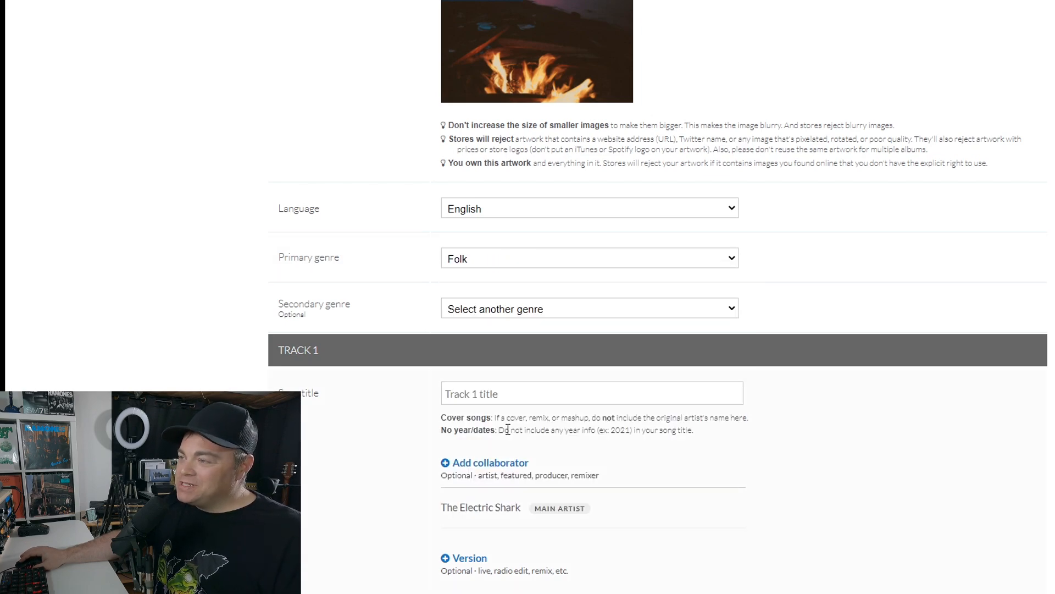
pyautogui.click(604, 308)
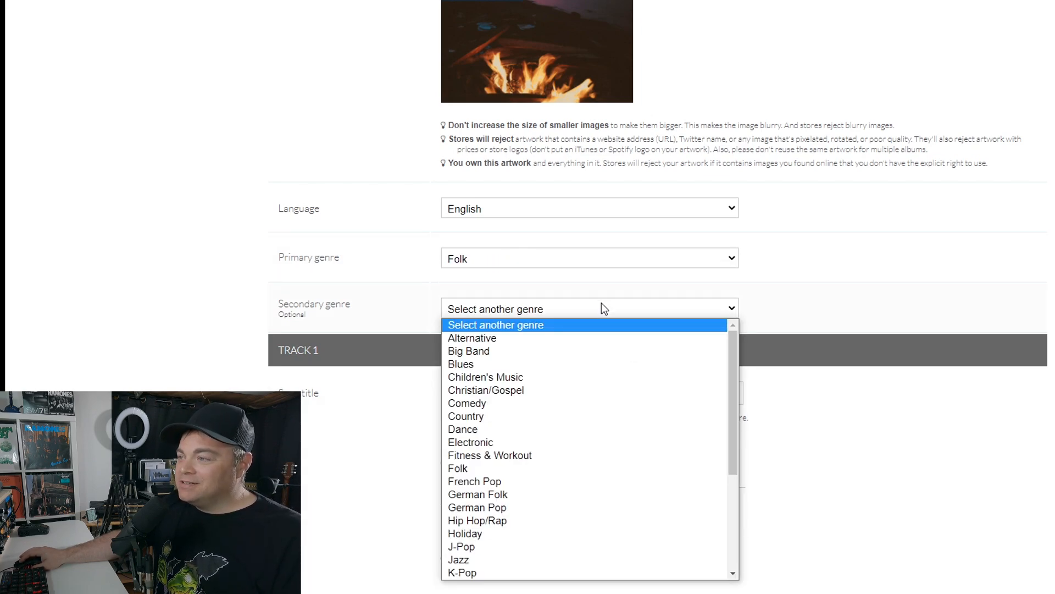
pyautogui.click(563, 344)
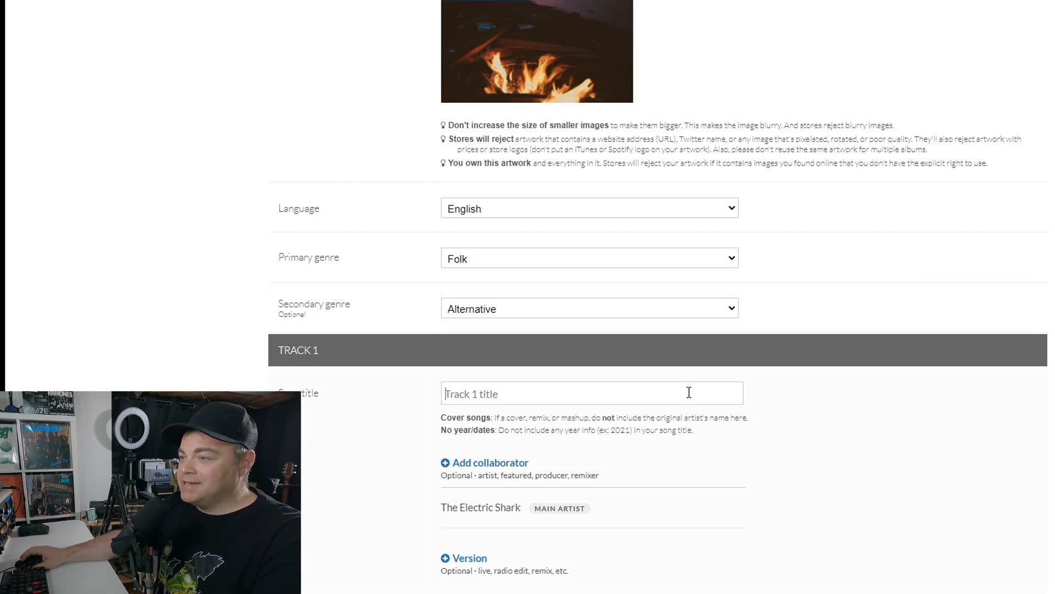
pyautogui.write('Song Of The Creepers')
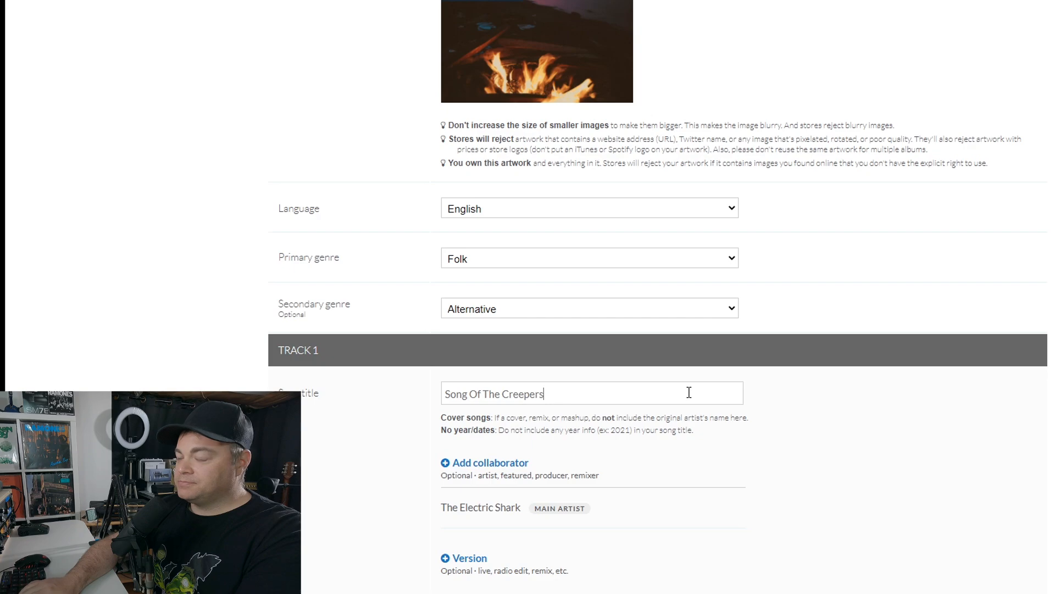
pyautogui.scroll(-1, 514, 454)
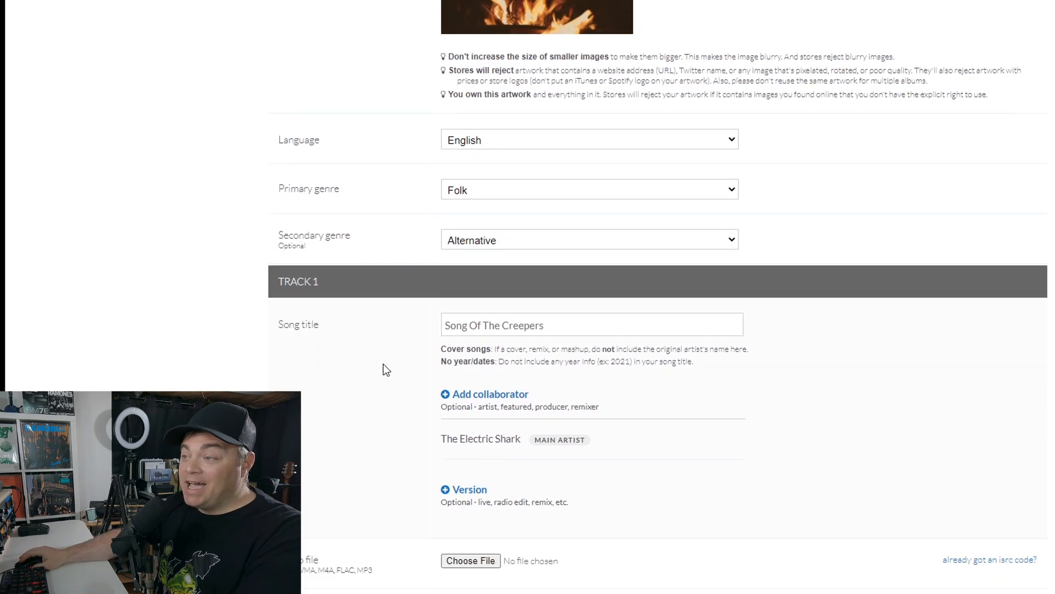
pyautogui.click(476, 406)
pyautogui.scroll(-3, 528, 340)
pyautogui.click(539, 277)
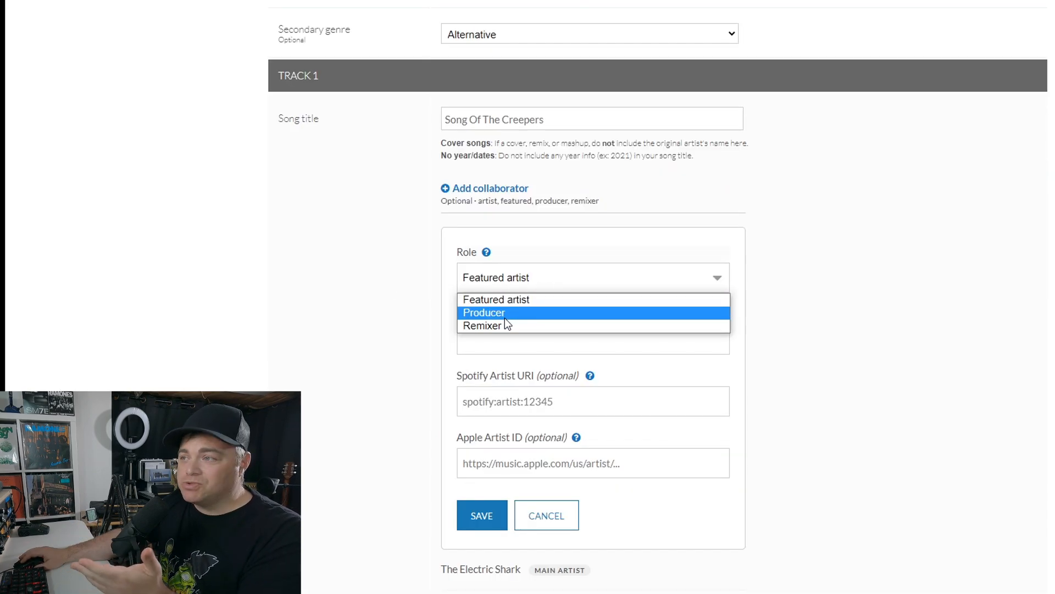
pyautogui.click(381, 306)
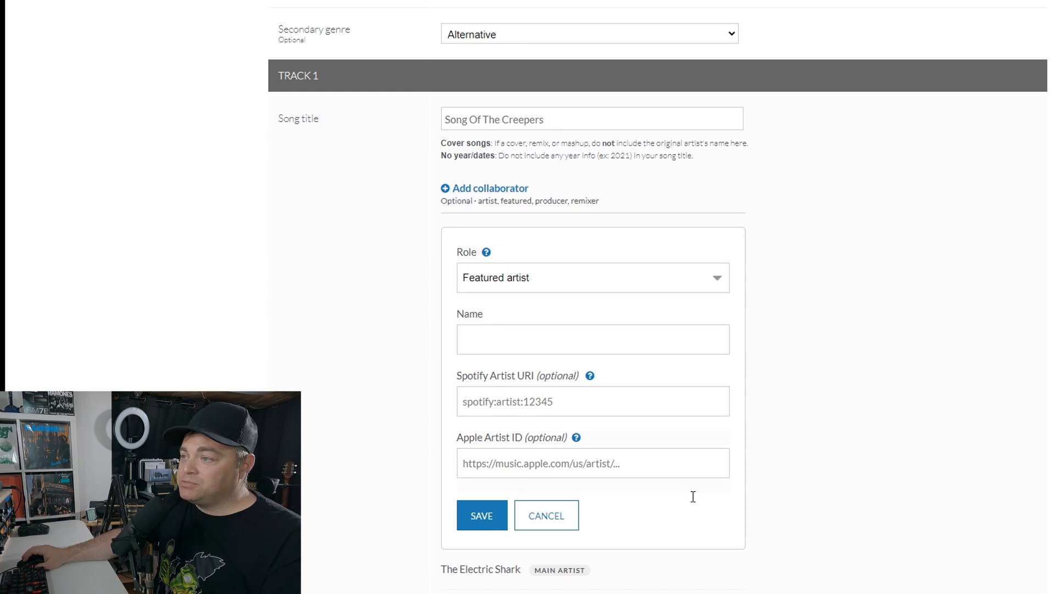
pyautogui.click(552, 520)
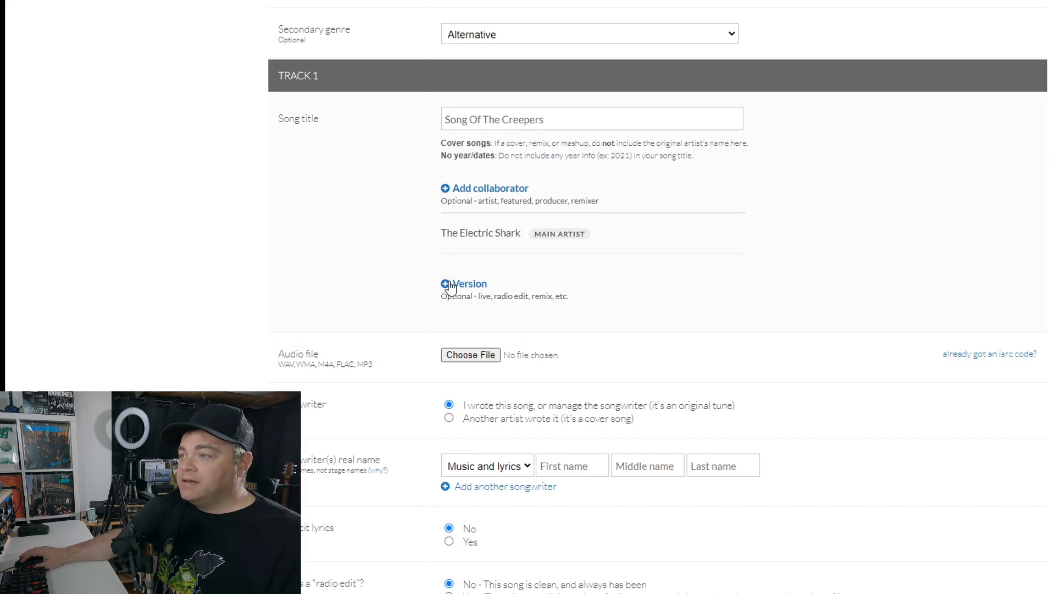
# Step: Add and save the version label "Demo" for track 1
pyautogui.click(447, 285)
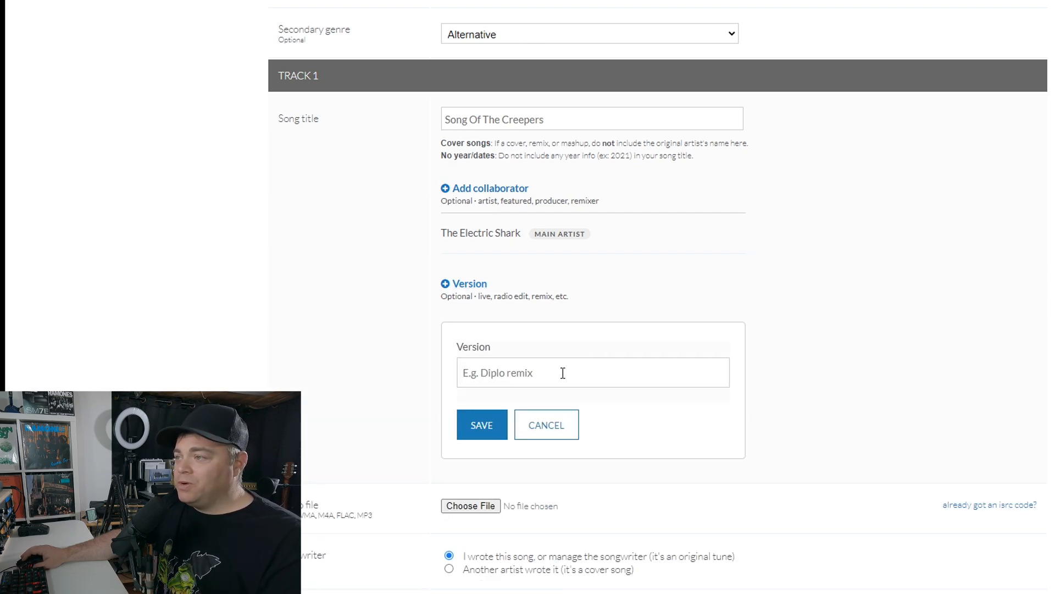
pyautogui.click(536, 374)
pyautogui.write('Demo')
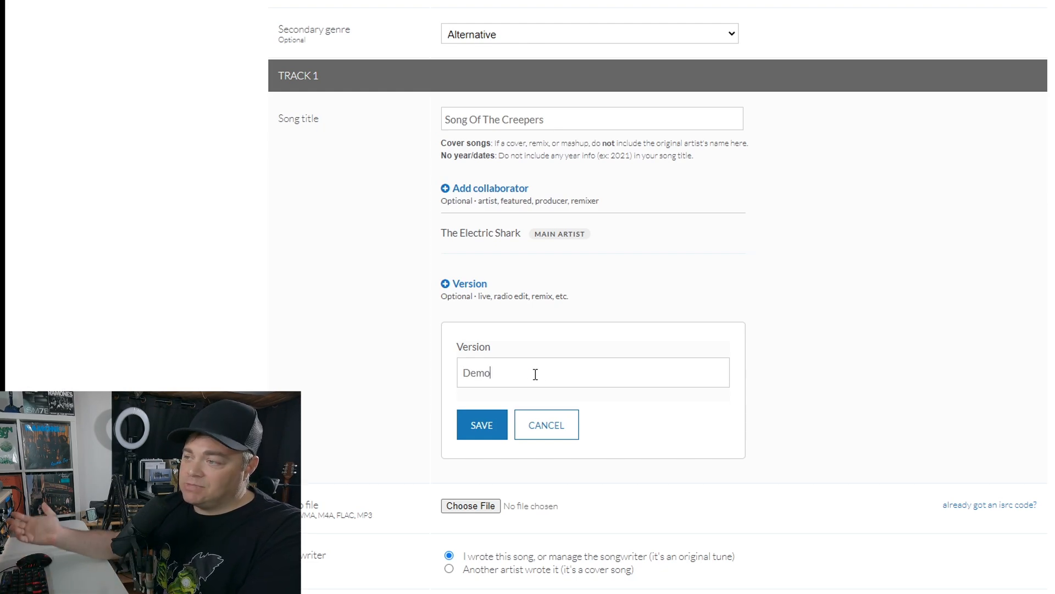
pyautogui.click(495, 428)
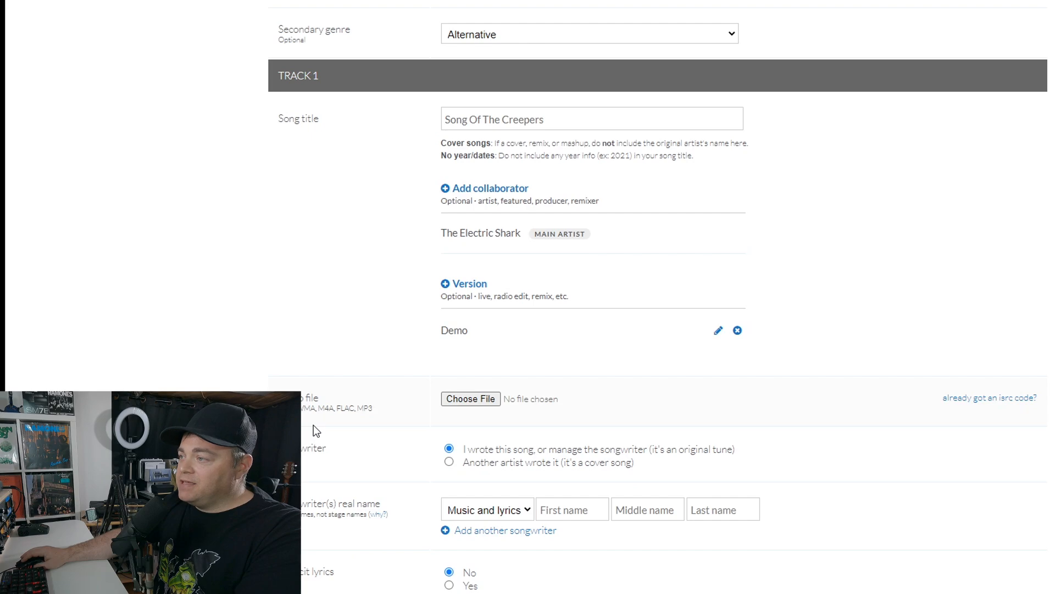
# Step: Choose the WAV file "The Electric Shark - Song Of The Creepers (Demo3)" as the track's audio file
pyautogui.scroll(-3, 315, 417)
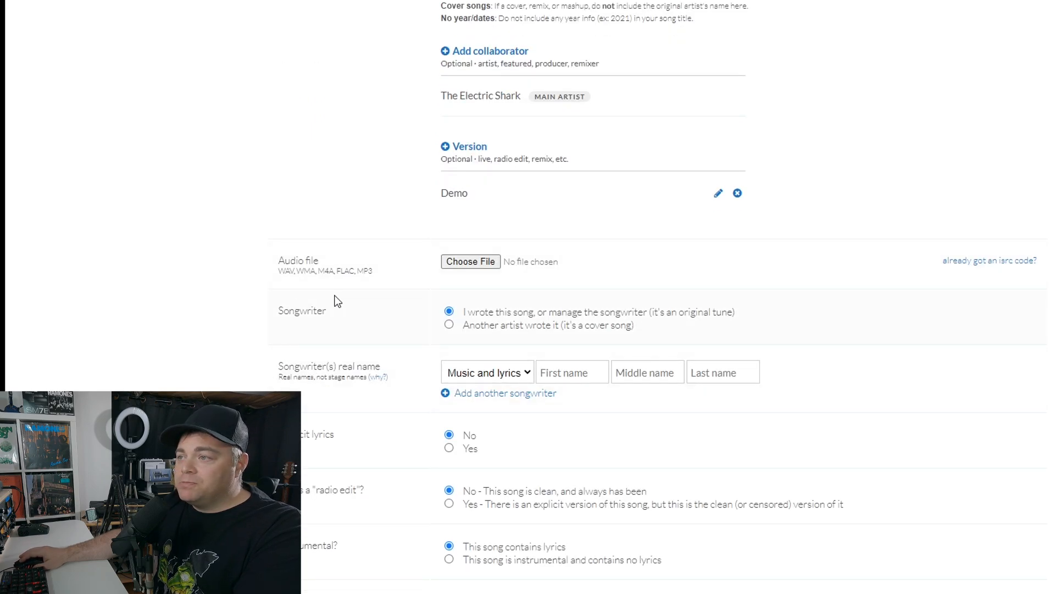
pyautogui.click(477, 261)
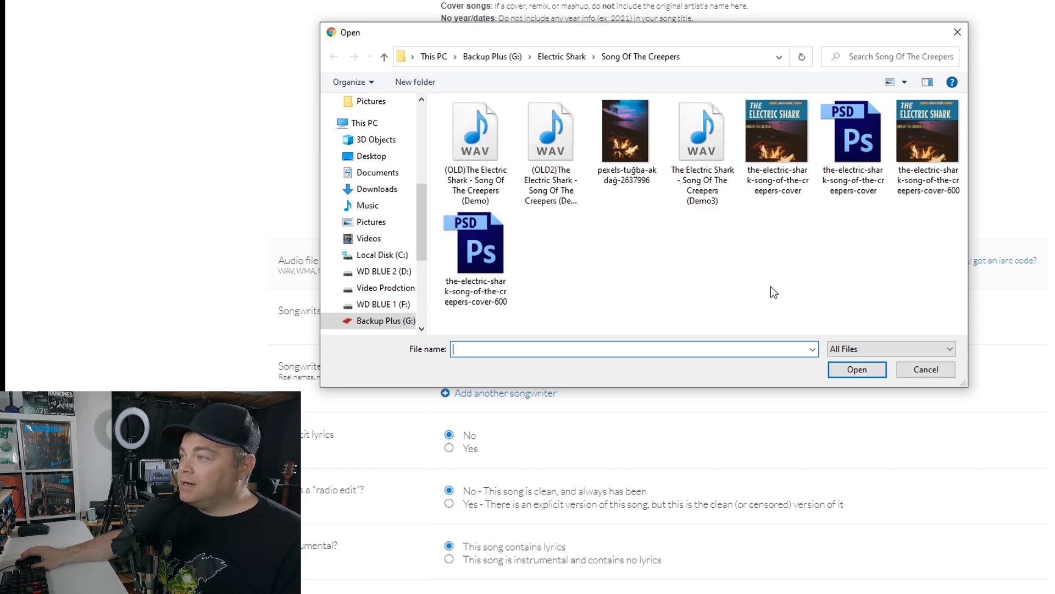
pyautogui.click(706, 155)
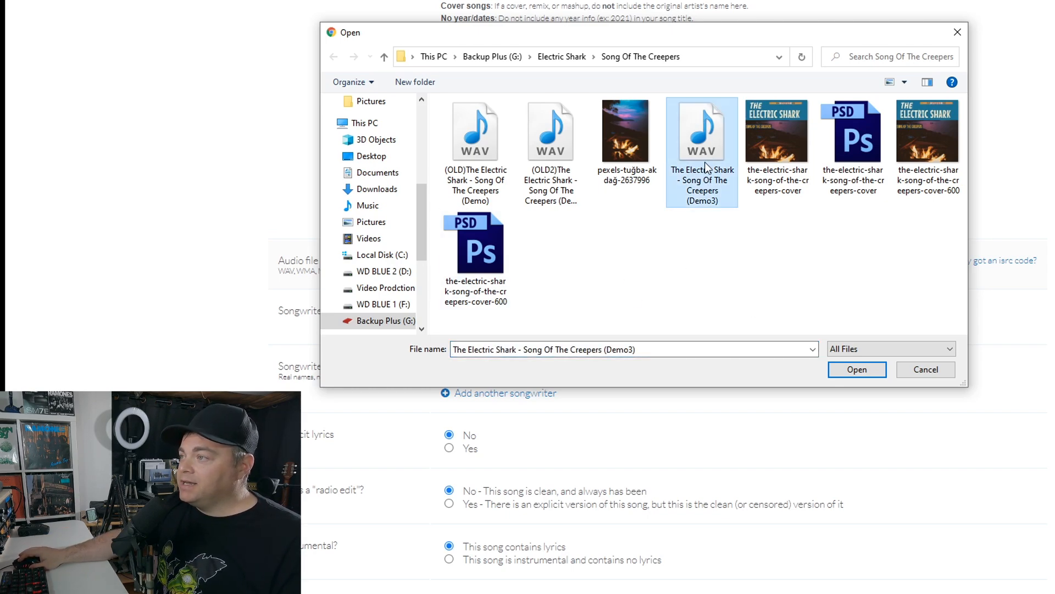
pyautogui.doubleClick(701, 152)
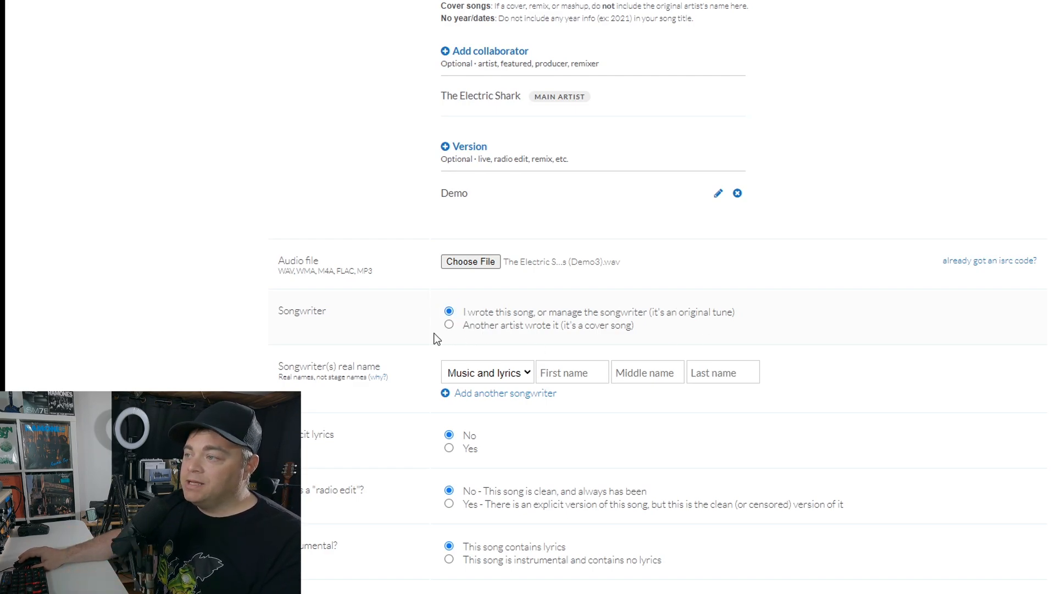
pyautogui.click(450, 325)
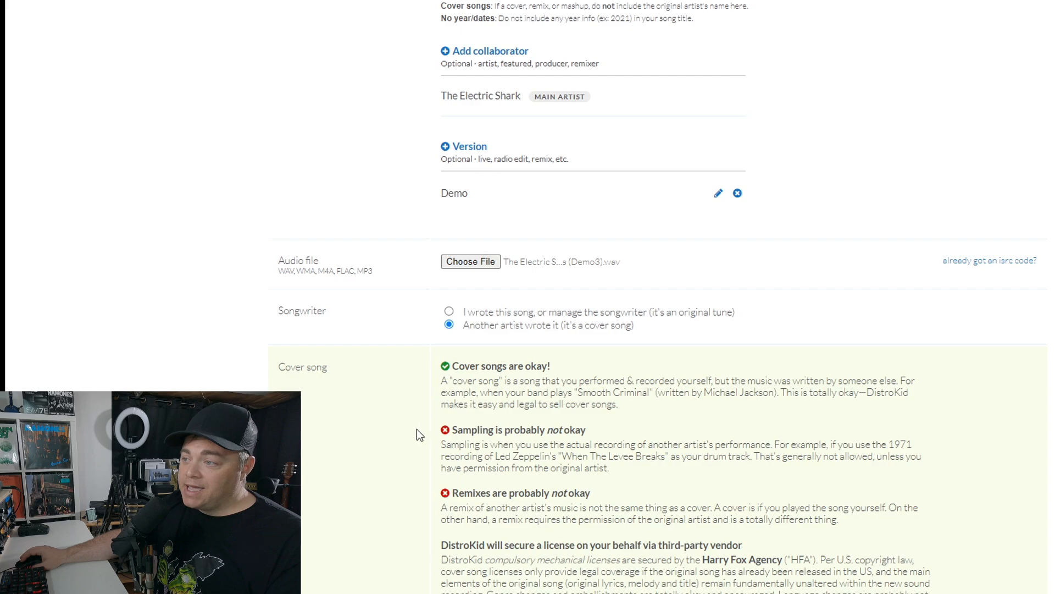
pyautogui.scroll(-3, 426, 423)
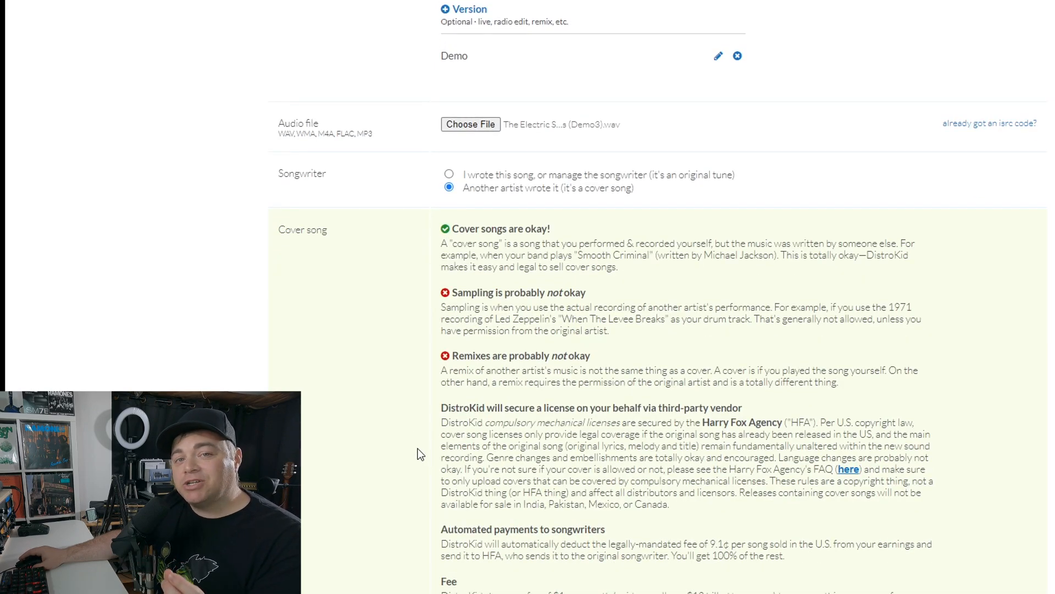
pyautogui.scroll(-4, 420, 454)
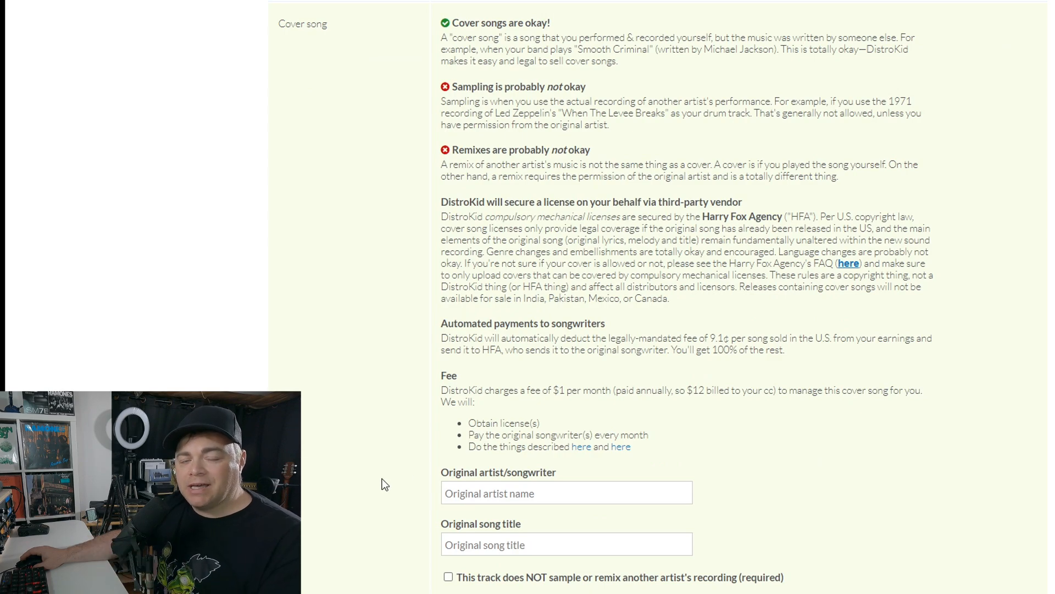
pyautogui.scroll(4, 385, 485)
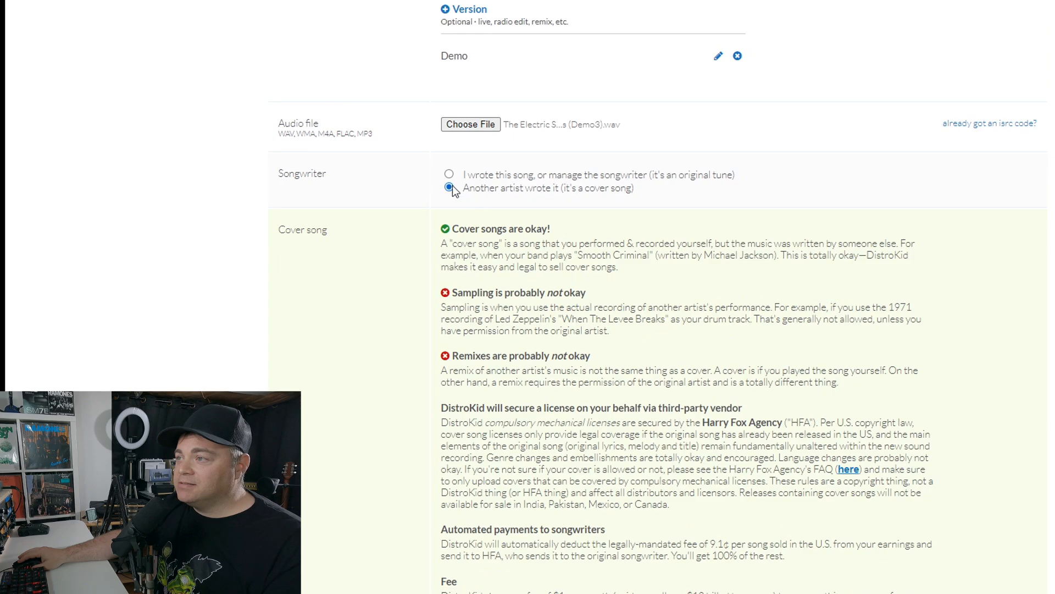
pyautogui.scroll(-3, 450, 174)
pyautogui.scroll(-5, 519, 228)
pyautogui.scroll(6, 518, 228)
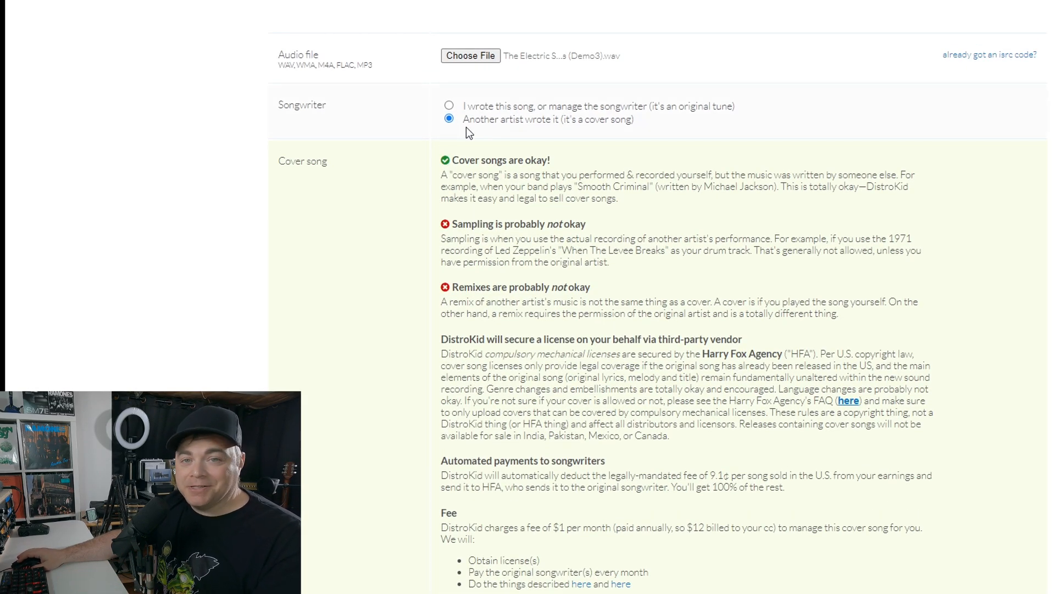
pyautogui.click(479, 102)
# Step: Fill in the songwriter's real first and last name using the saved autofill entry, leaving the middle name blank
pyautogui.click(553, 167)
pyautogui.click(575, 193)
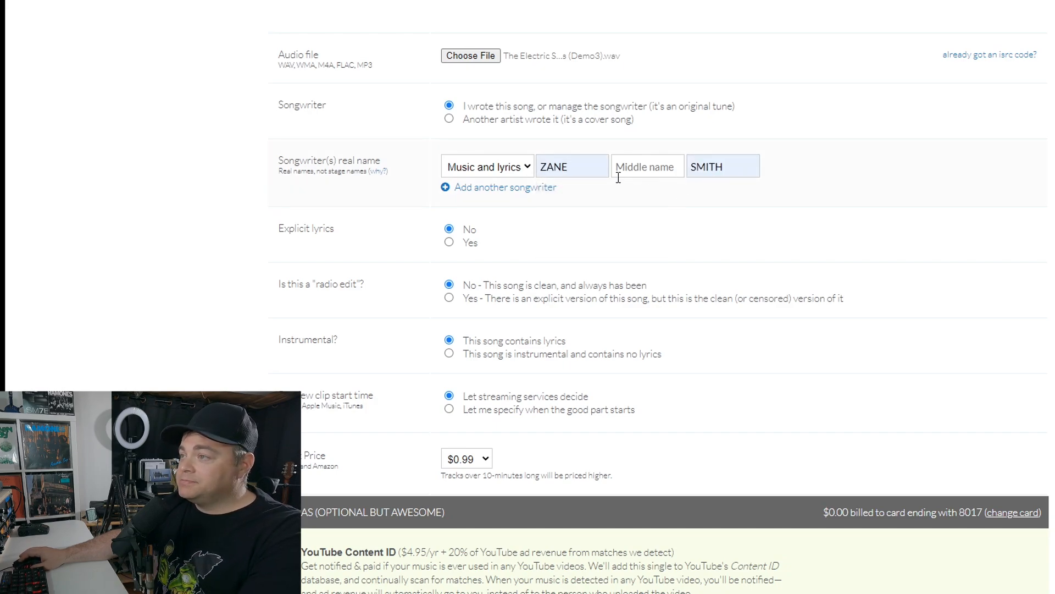
pyautogui.scroll(-1, 293, 174)
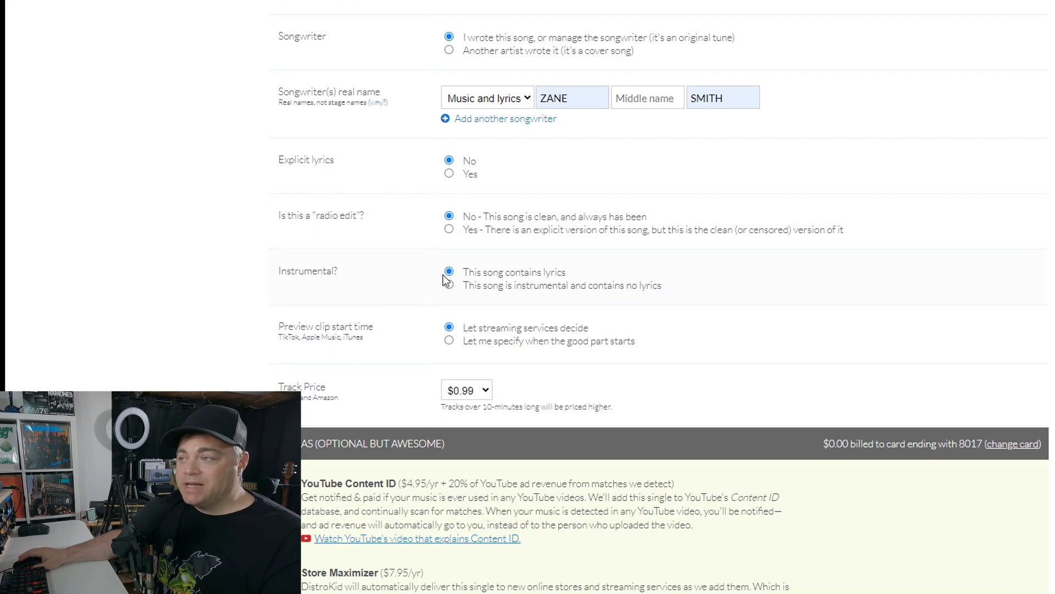
# Step: Specify a preview clip start time of 00:30 for the track and keep the track price at $0.99
pyautogui.scroll(-2, 366, 269)
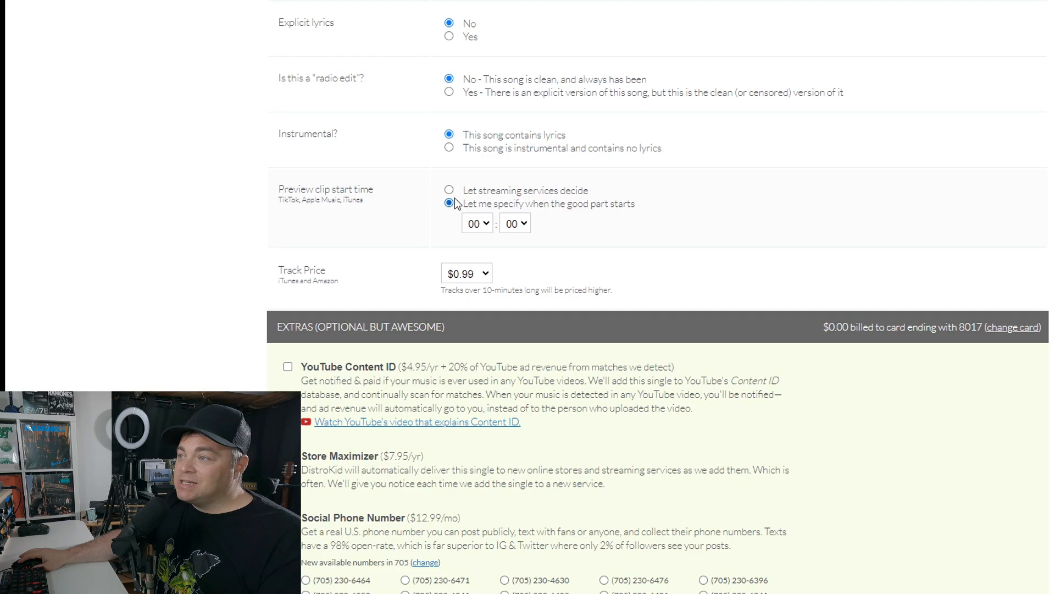
pyautogui.click(519, 225)
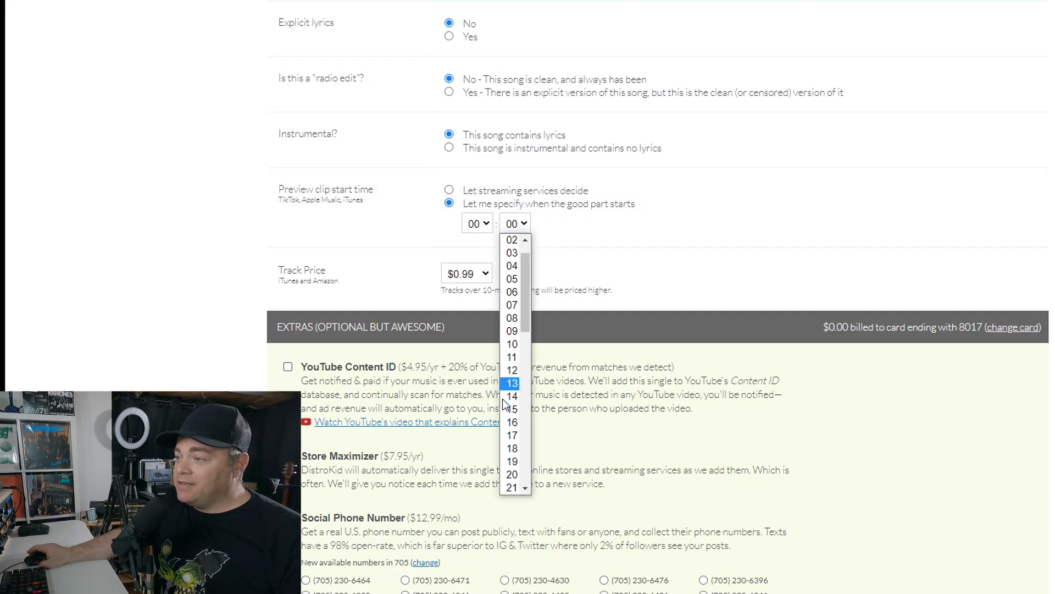
pyautogui.scroll(-5, 509, 429)
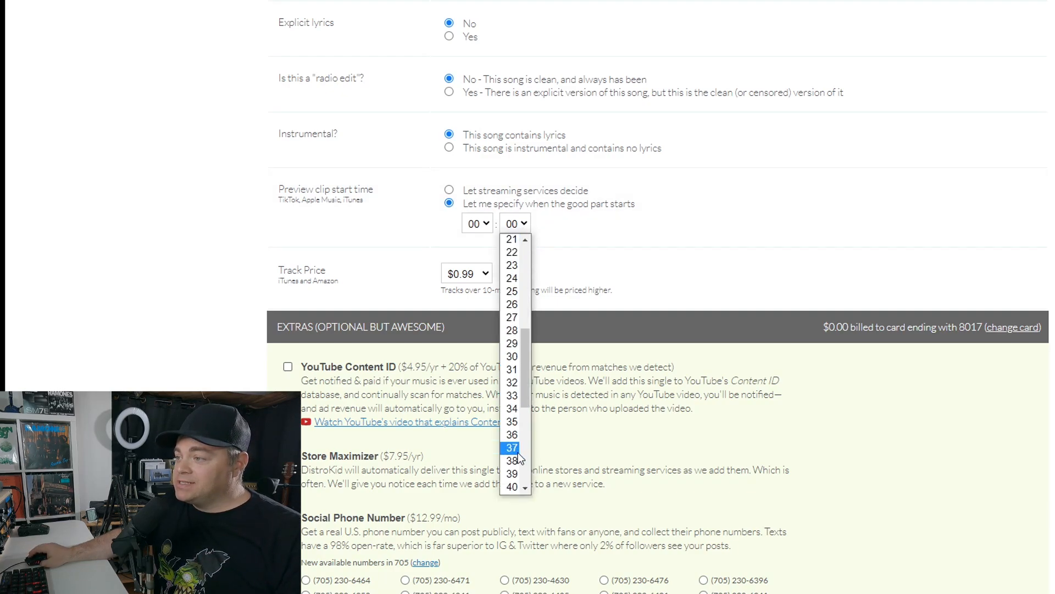
pyautogui.click(511, 356)
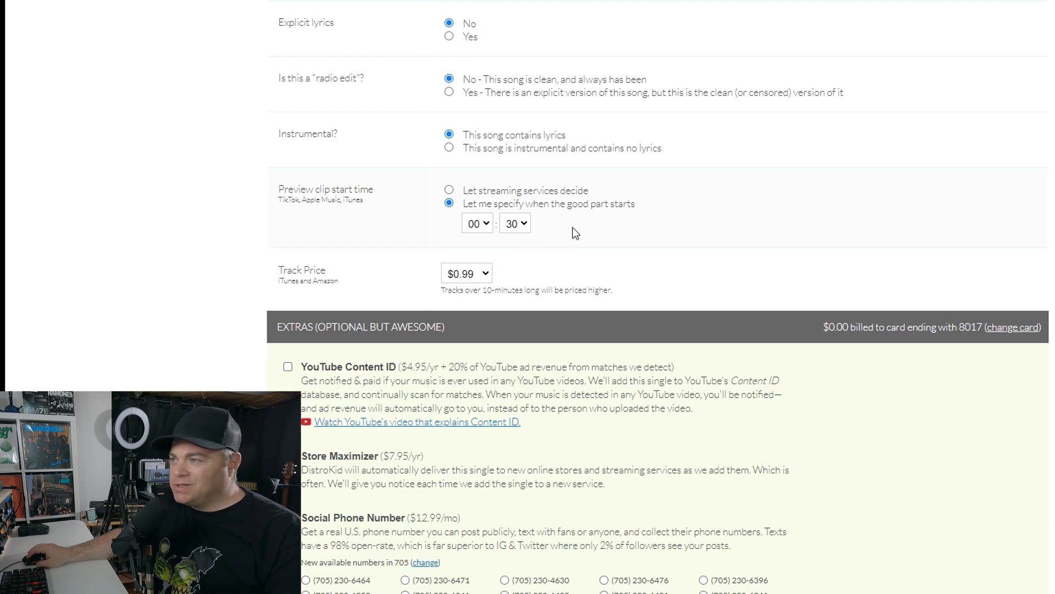
pyautogui.click(491, 277)
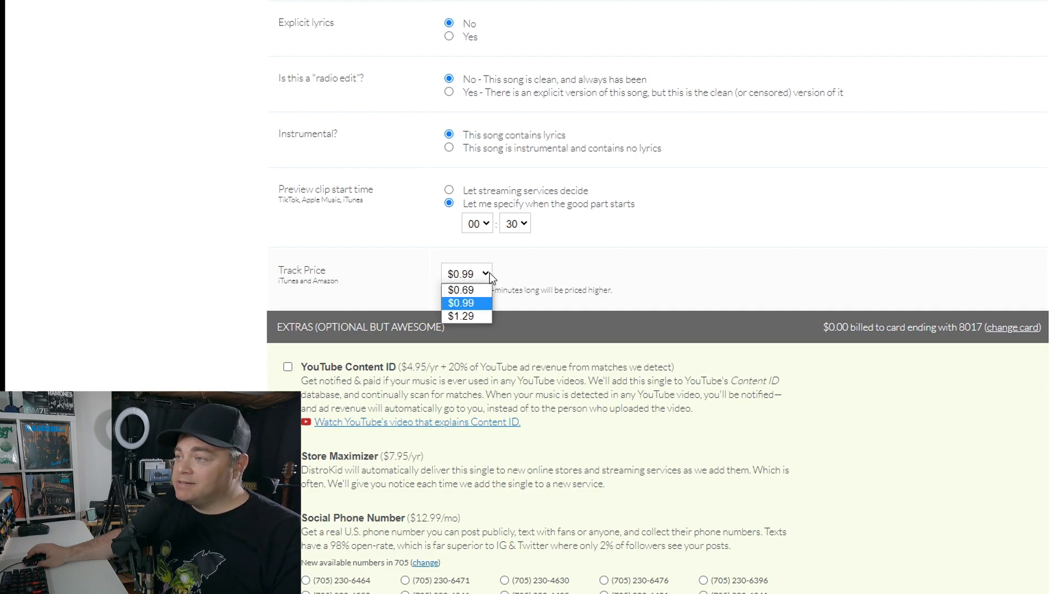
pyautogui.click(478, 303)
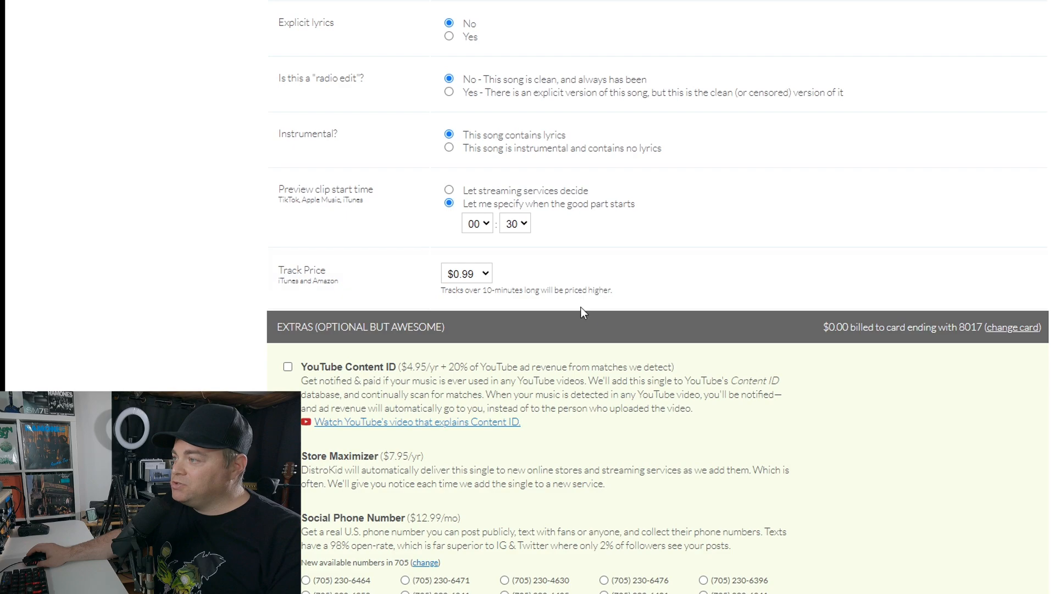
# Step: Leave all paid extras unselected, accept the recording rights, artist name and Distribution Agreement statements, and submit the single
pyautogui.scroll(-4, 438, 296)
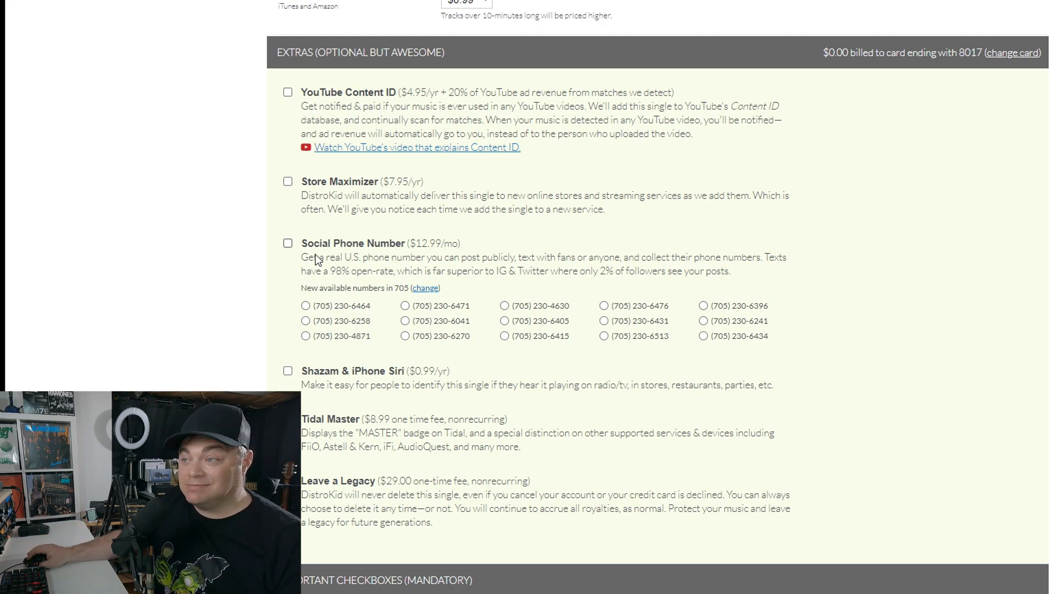
pyautogui.scroll(-3, 215, 310)
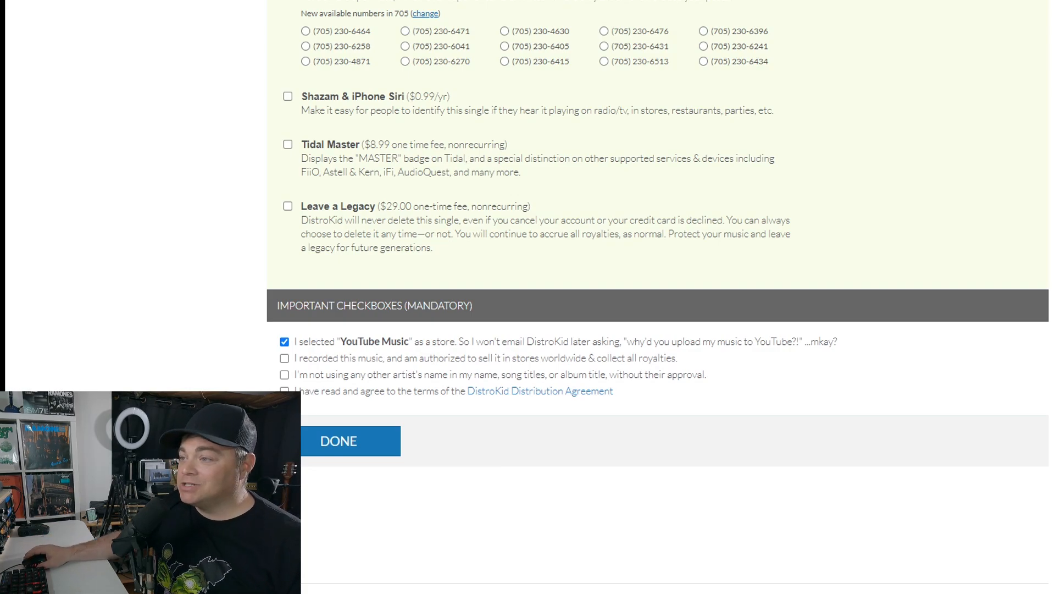
pyautogui.click(281, 360)
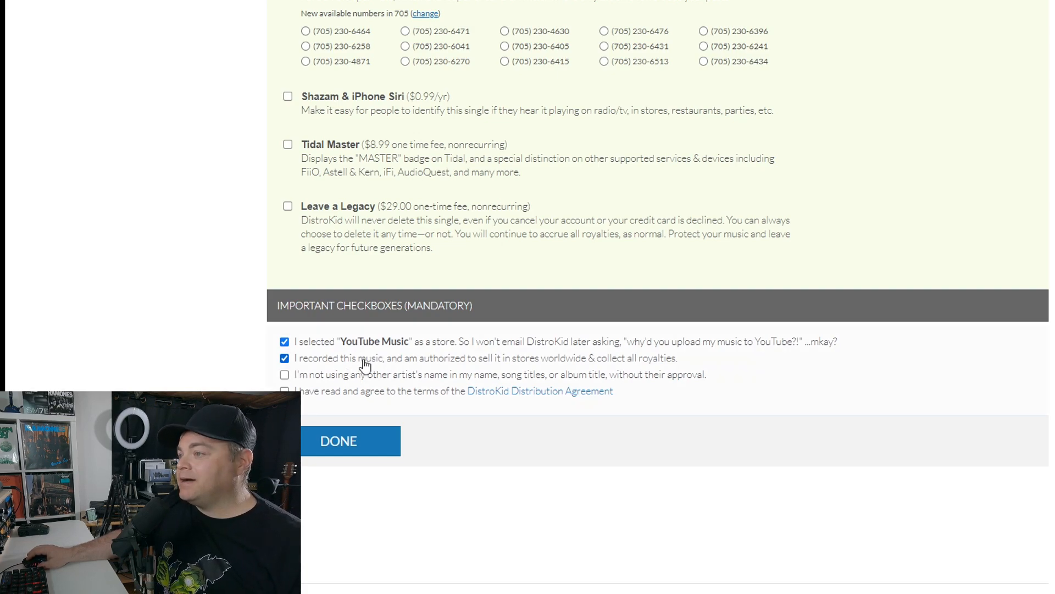
pyautogui.click(284, 375)
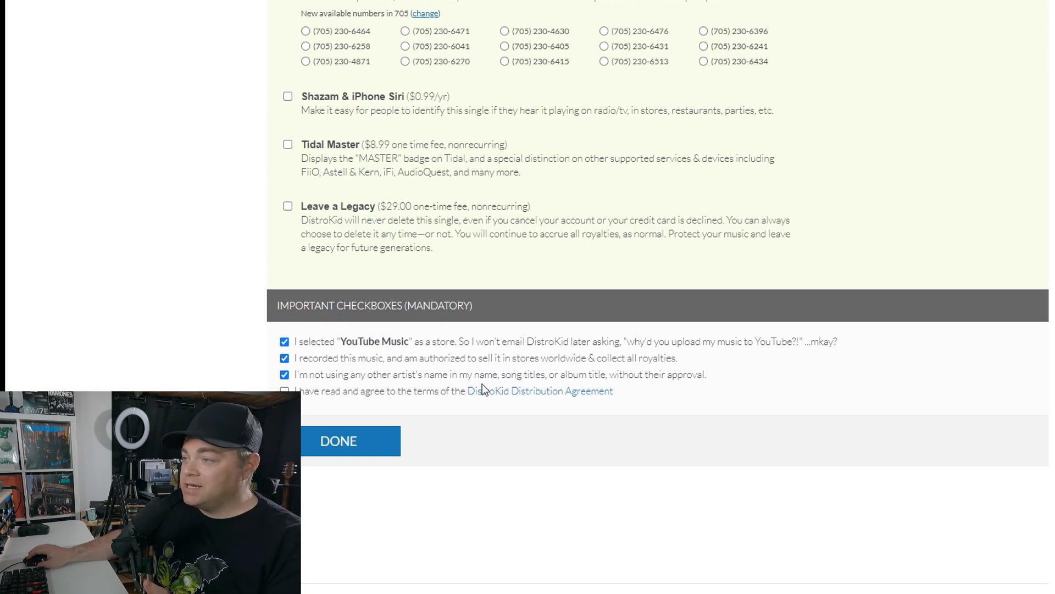
pyautogui.click(284, 391)
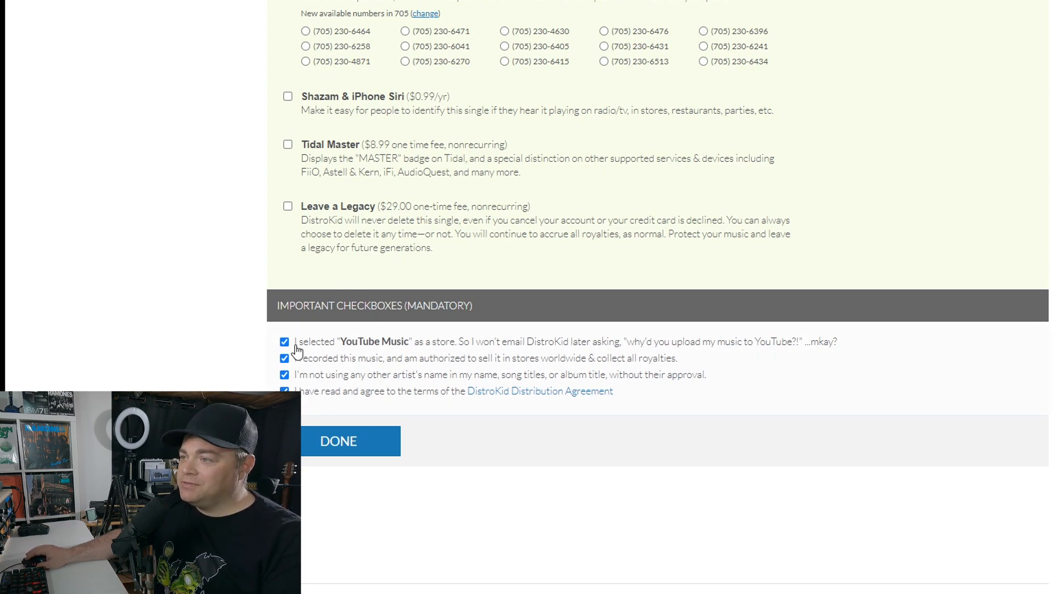
pyautogui.click(319, 446)
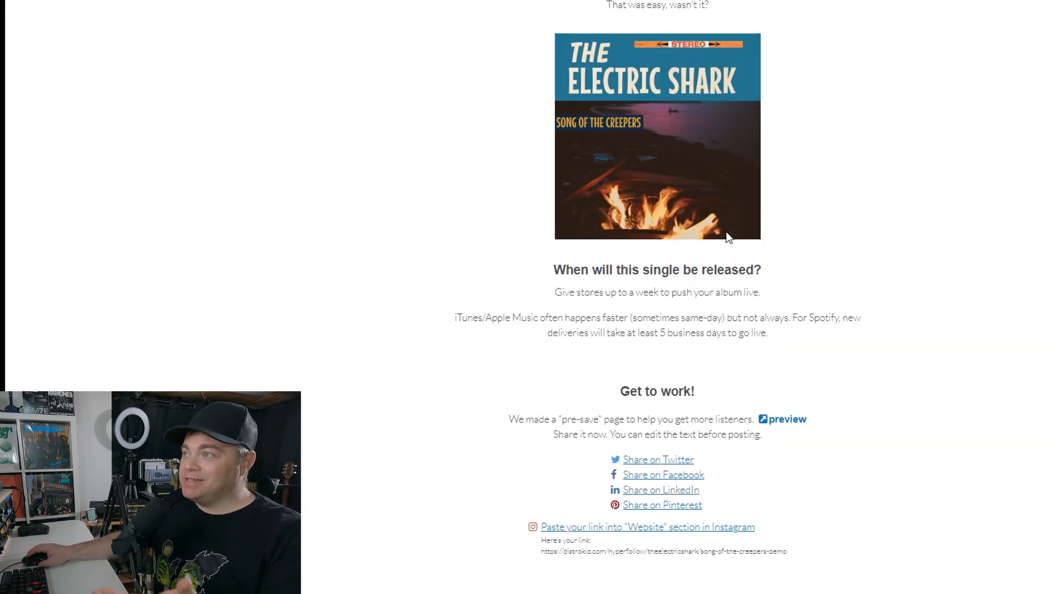
# Step: Preview the single's pre-save page and open its HyperFollow page for editing
pyautogui.scroll(1, 704, 211)
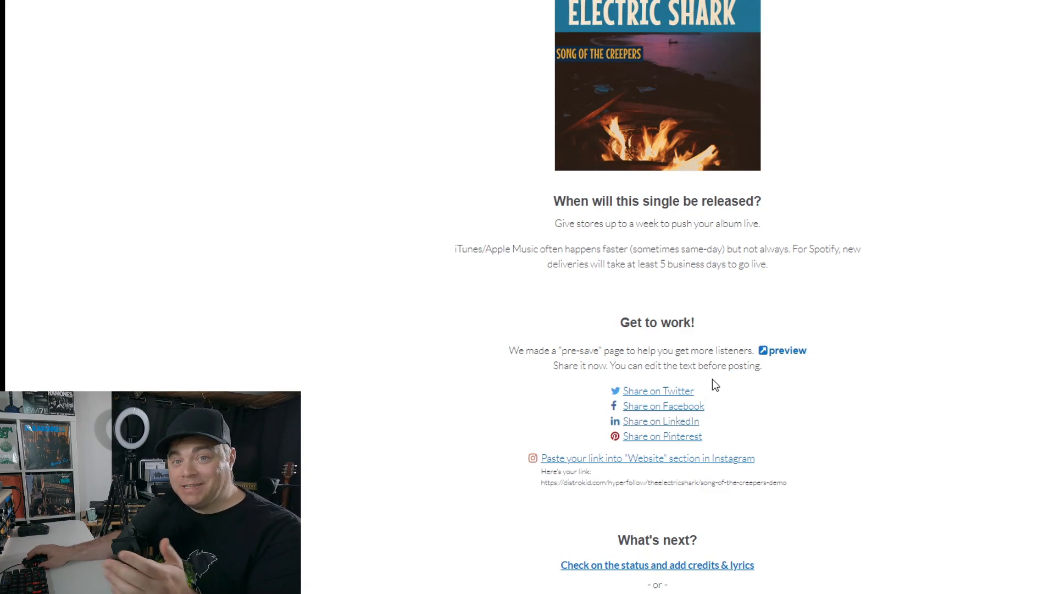
pyautogui.click(785, 350)
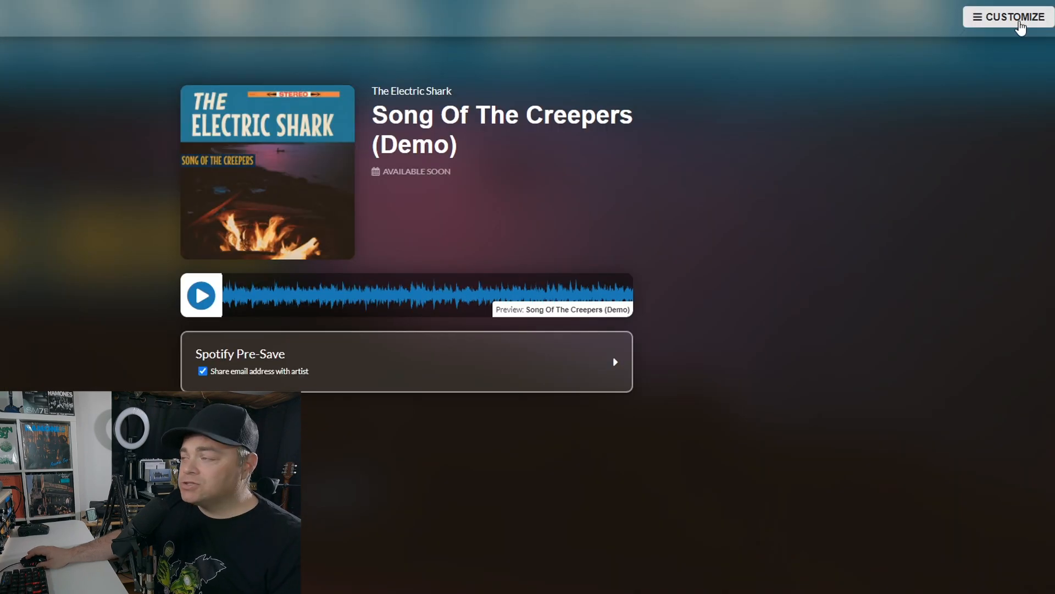
pyautogui.click(1017, 17)
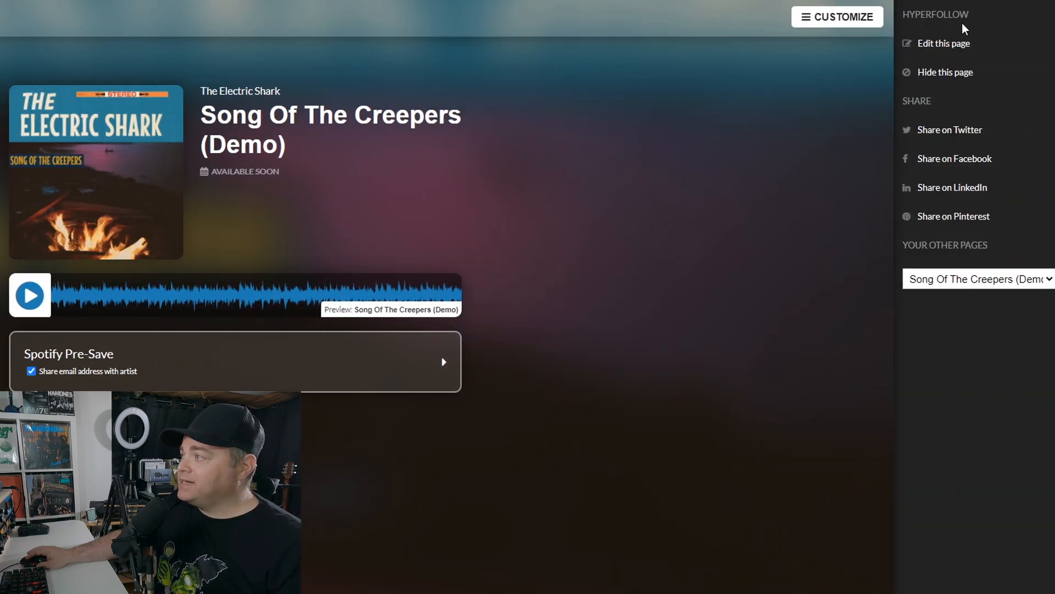
pyautogui.click(963, 47)
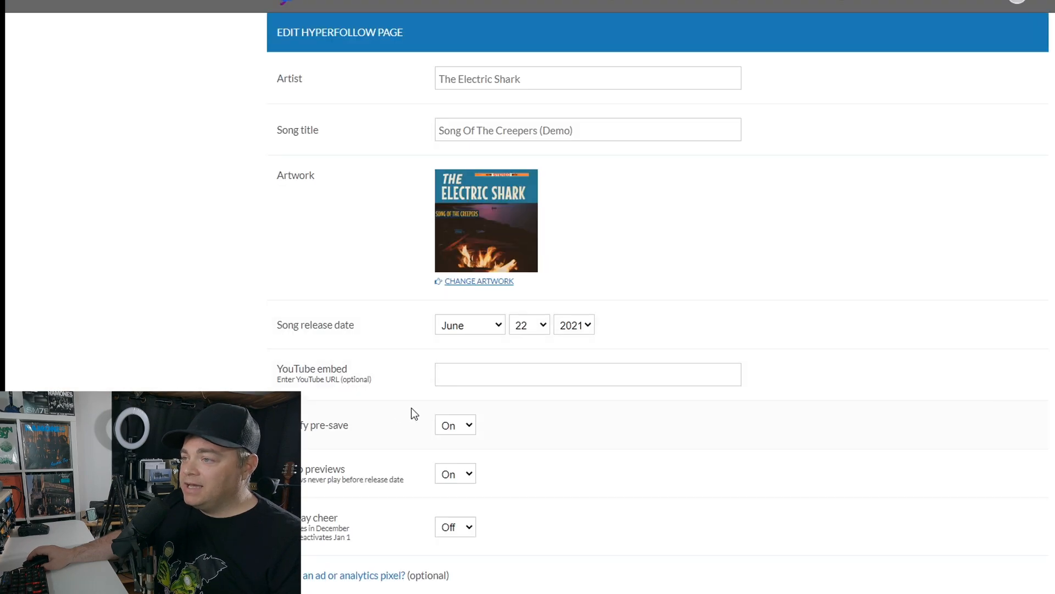
# Step: Examine the HyperFollow page's editable settings, from release date and YouTube embed to music and social media links
pyautogui.scroll(-4, 356, 285)
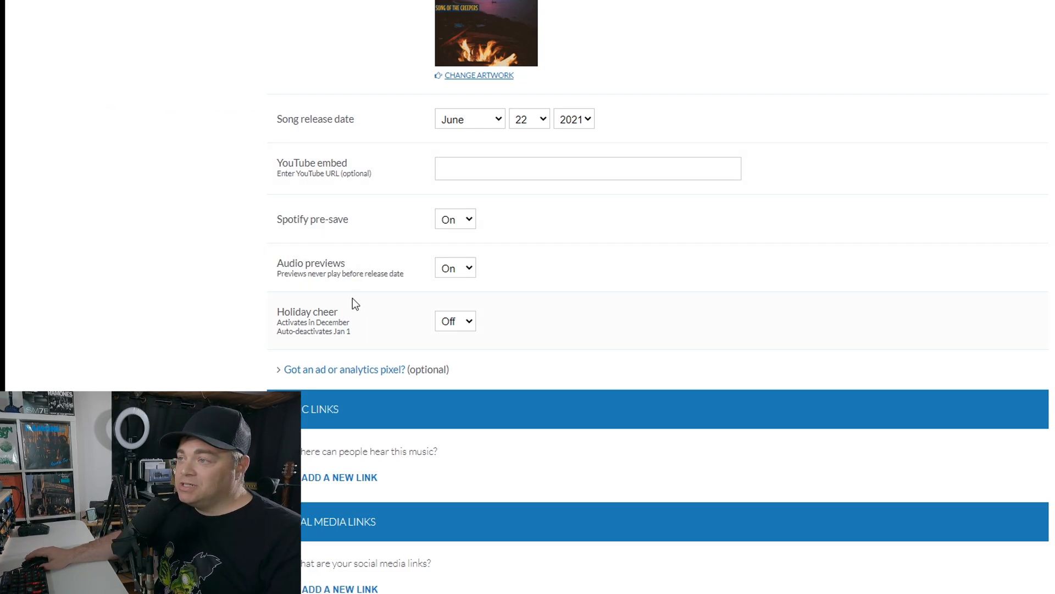
pyautogui.scroll(-1, 351, 298)
pyautogui.scroll(-2, 351, 298)
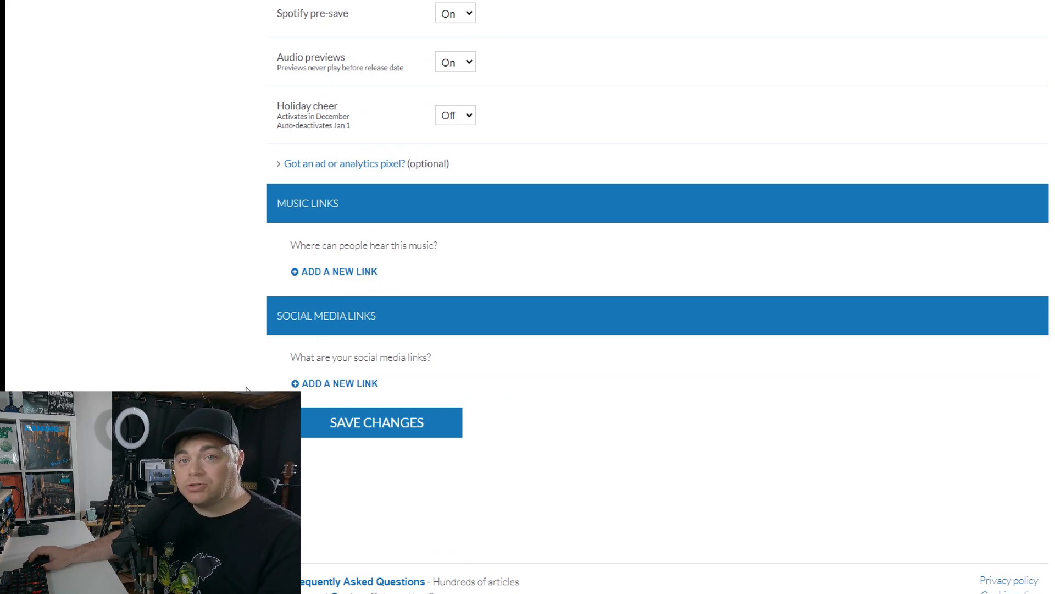
pyautogui.scroll(8, 687, 456)
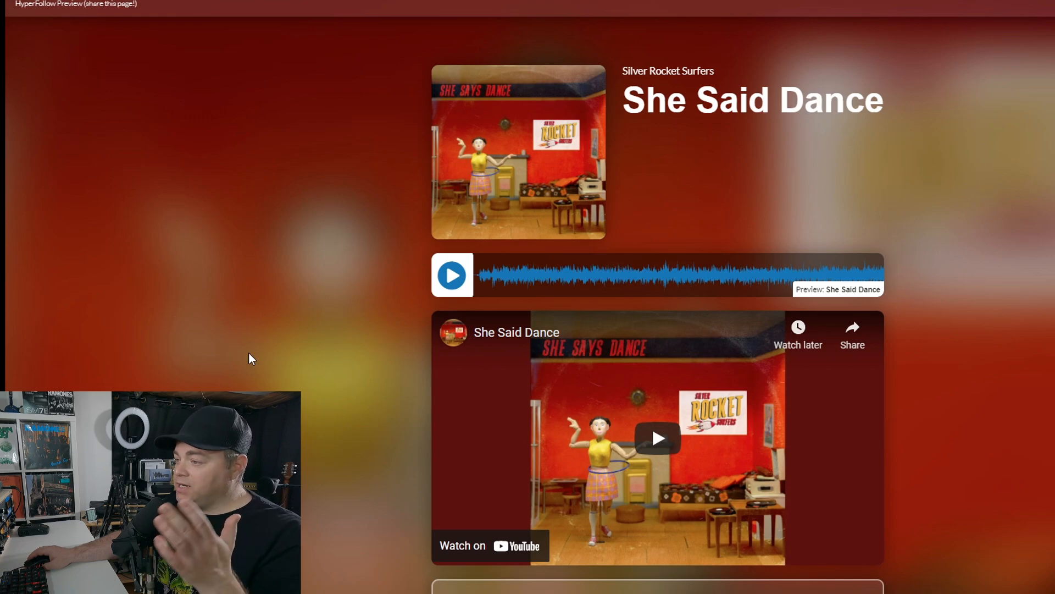
# Step: Examine the HyperFollow page for "She Said Dance" by Silver Rocket Surfers, including its audio preview, embedded video and streaming service links
pyautogui.scroll(-4, 249, 355)
pyautogui.scroll(-1, 249, 353)
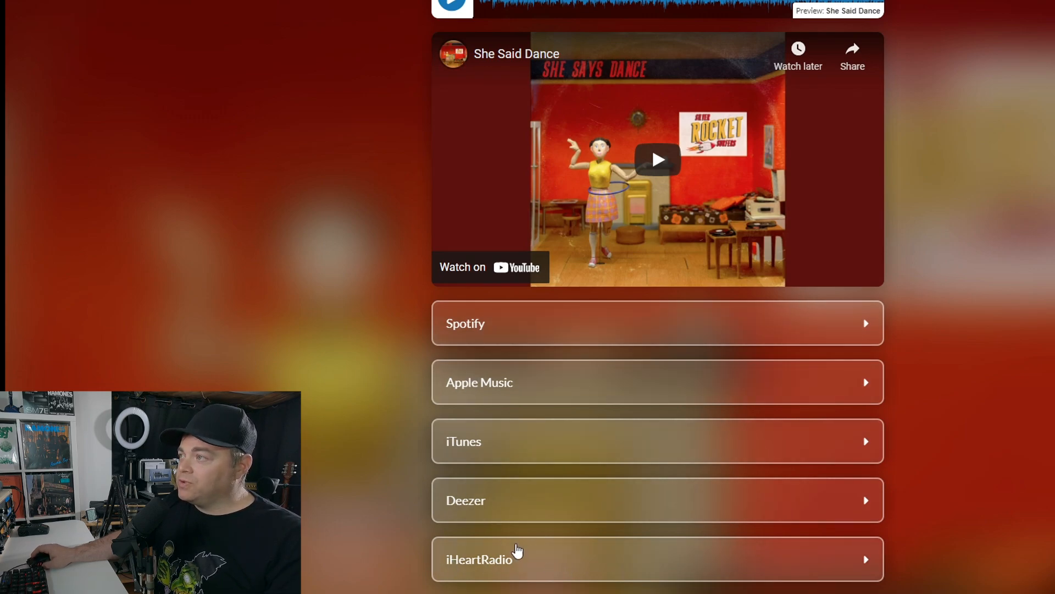
pyautogui.scroll(2, 518, 553)
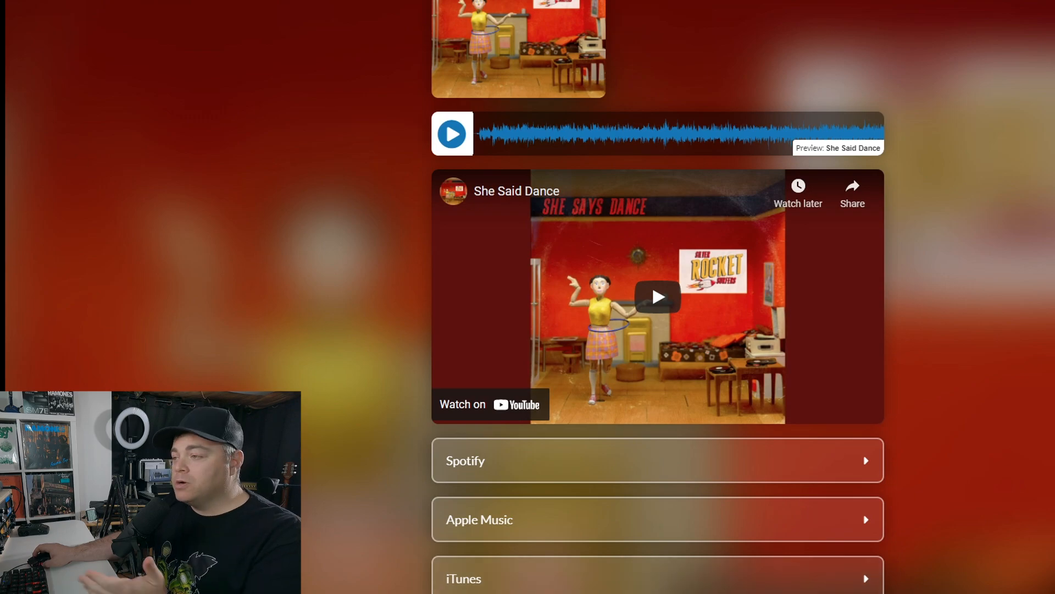
pyautogui.scroll(-2, 506, 509)
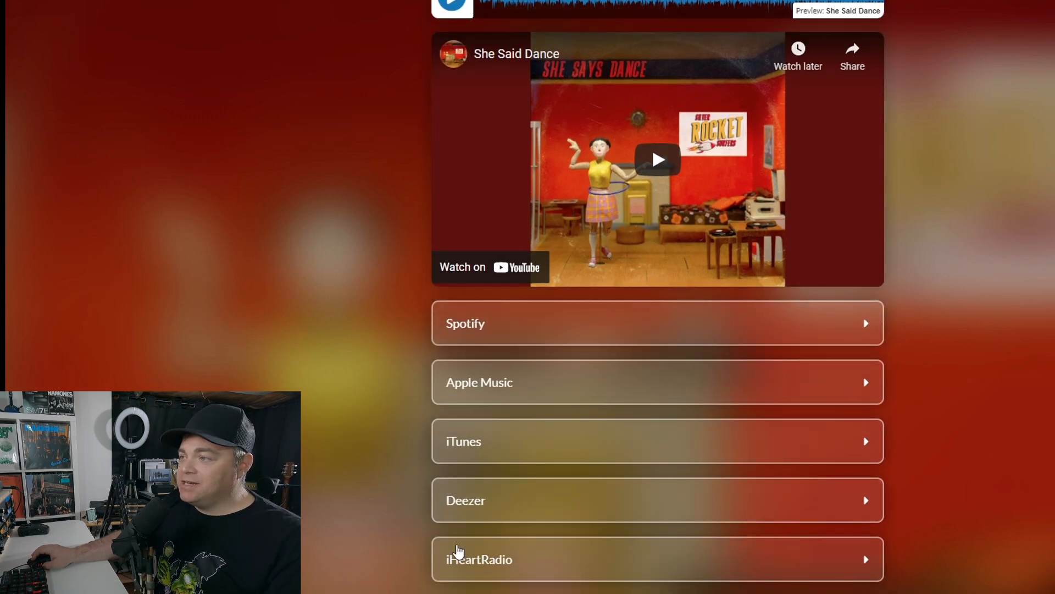
pyautogui.scroll(3, 561, 410)
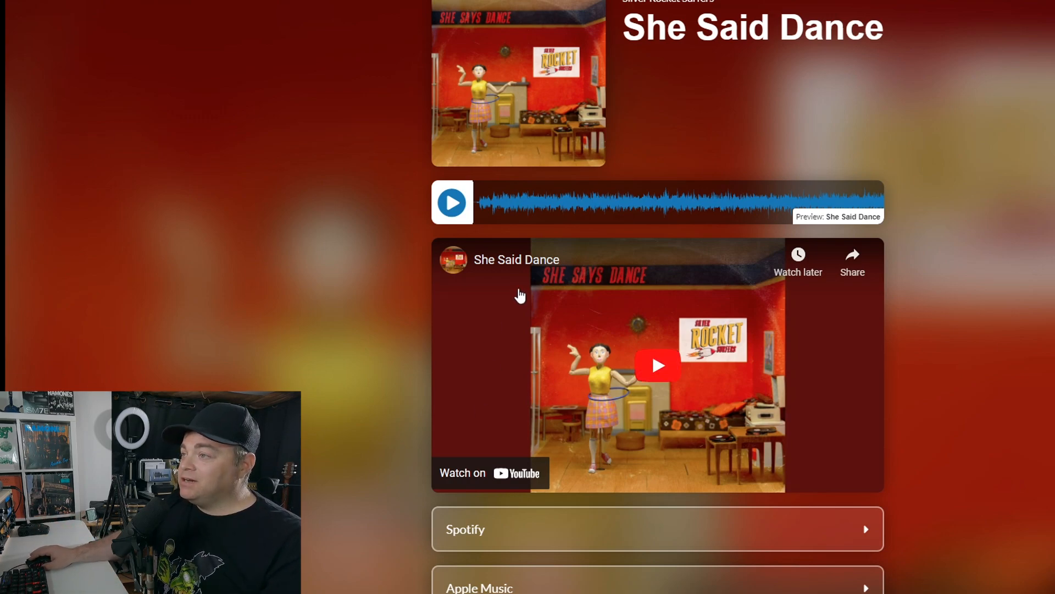
pyautogui.scroll(-3, 430, 264)
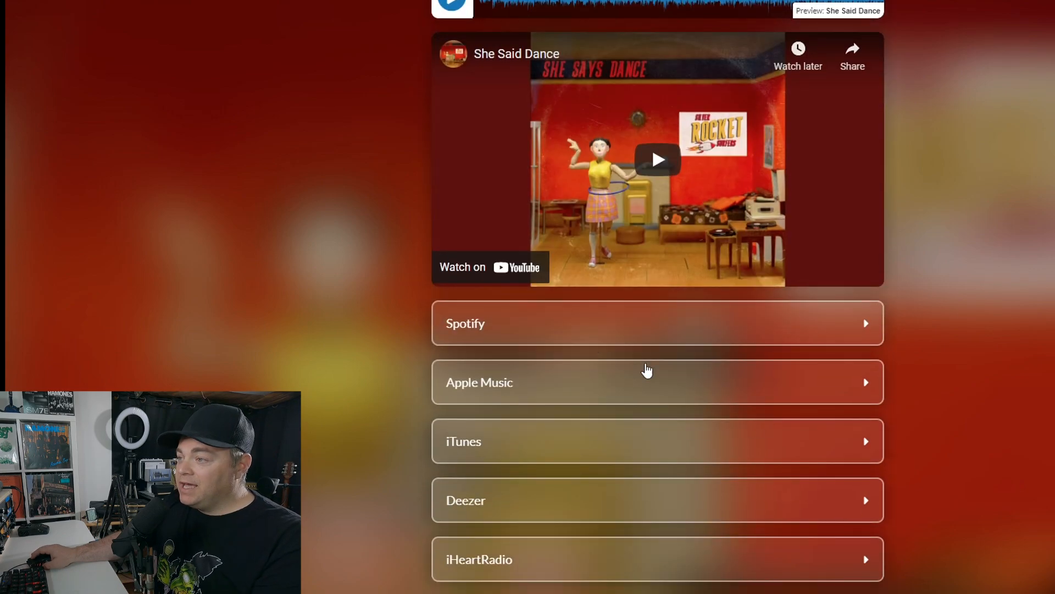